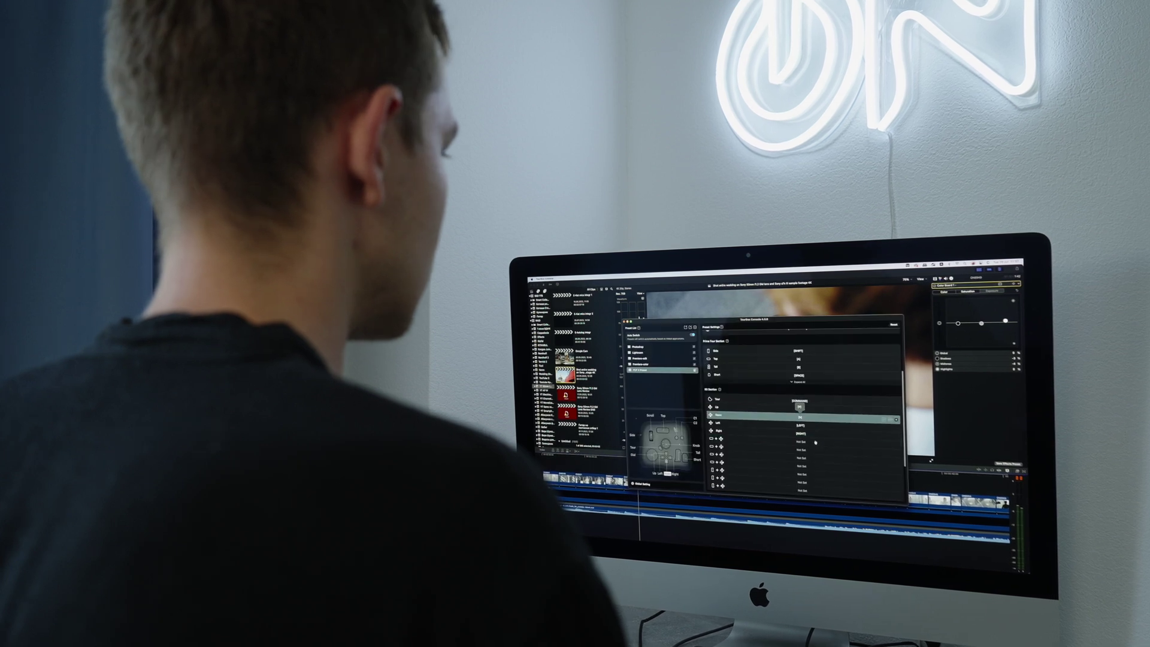
# - Open TourBox Console from the TourBox menu-bar icon
pyautogui.scroll(-3, 816, 443)
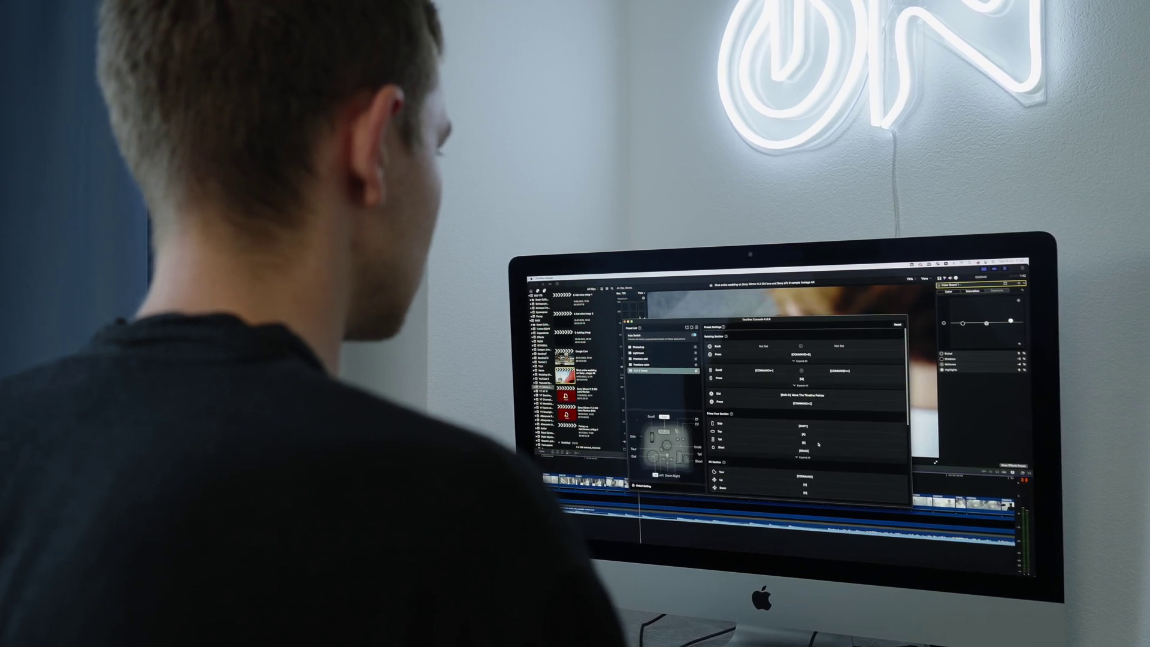
pyautogui.scroll(3, 818, 444)
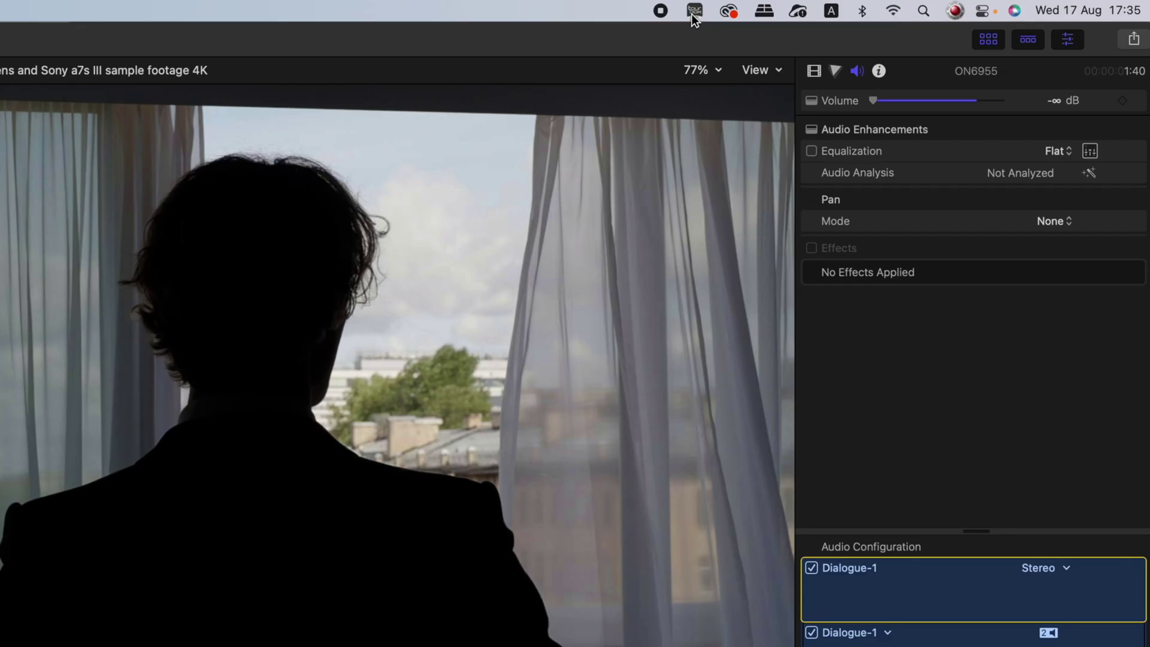
pyautogui.click(918, 6)
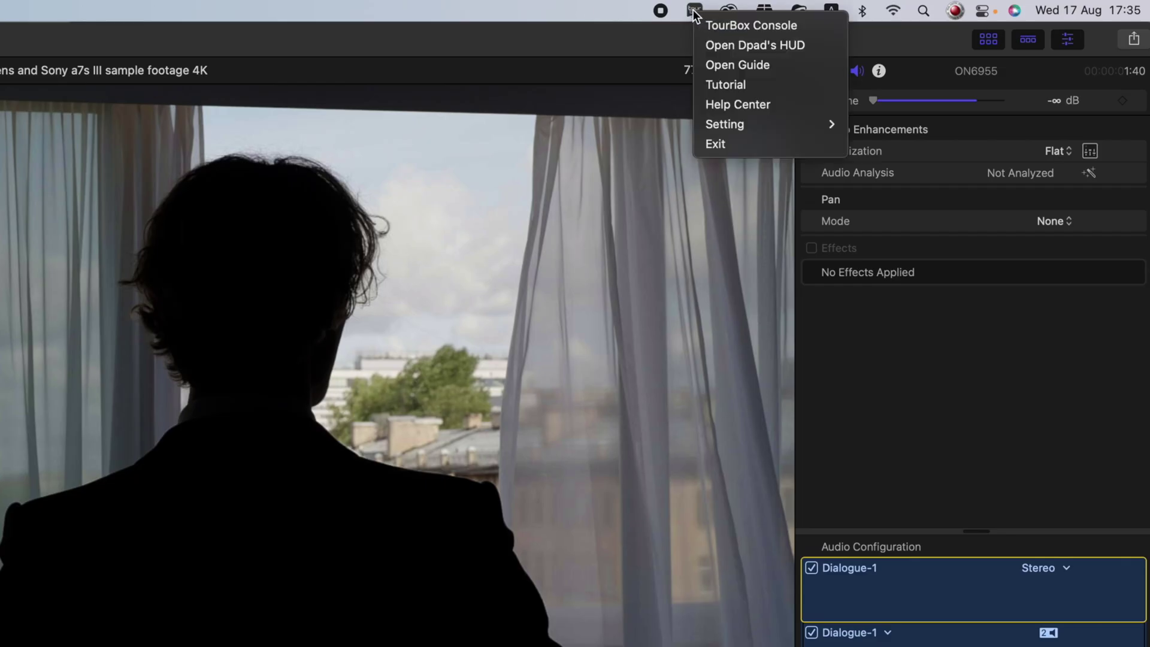
pyautogui.click(753, 25)
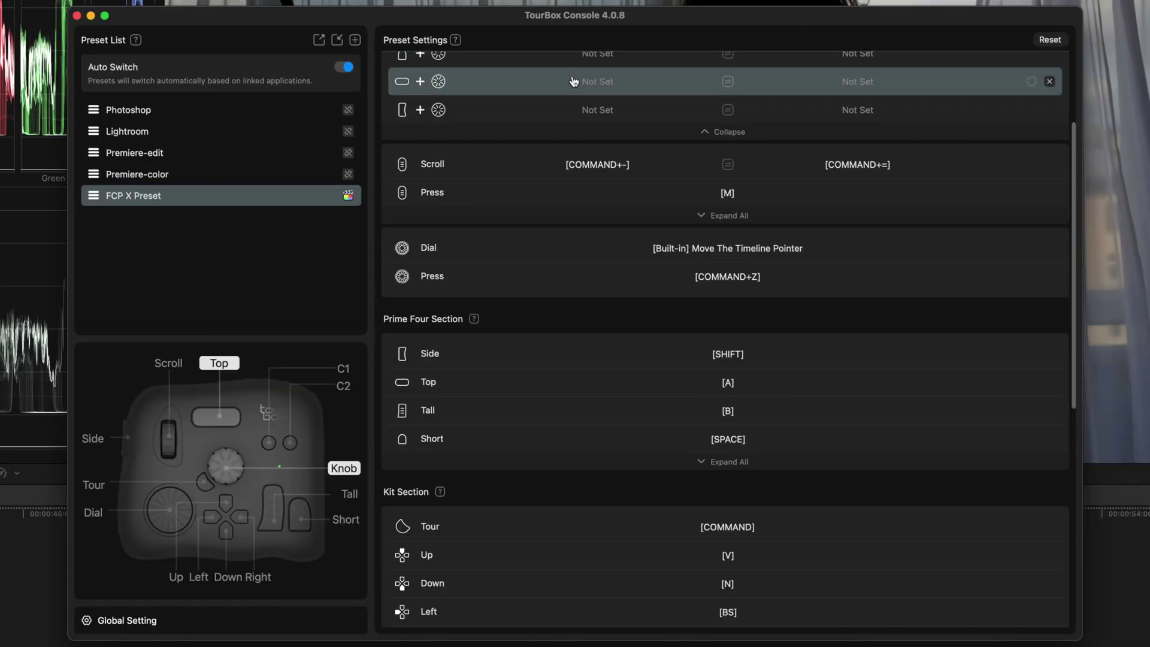
# - Scroll through the FCP X Preset mappings and jump to C2's mapping (E)
pyautogui.scroll(5, 809, 154)
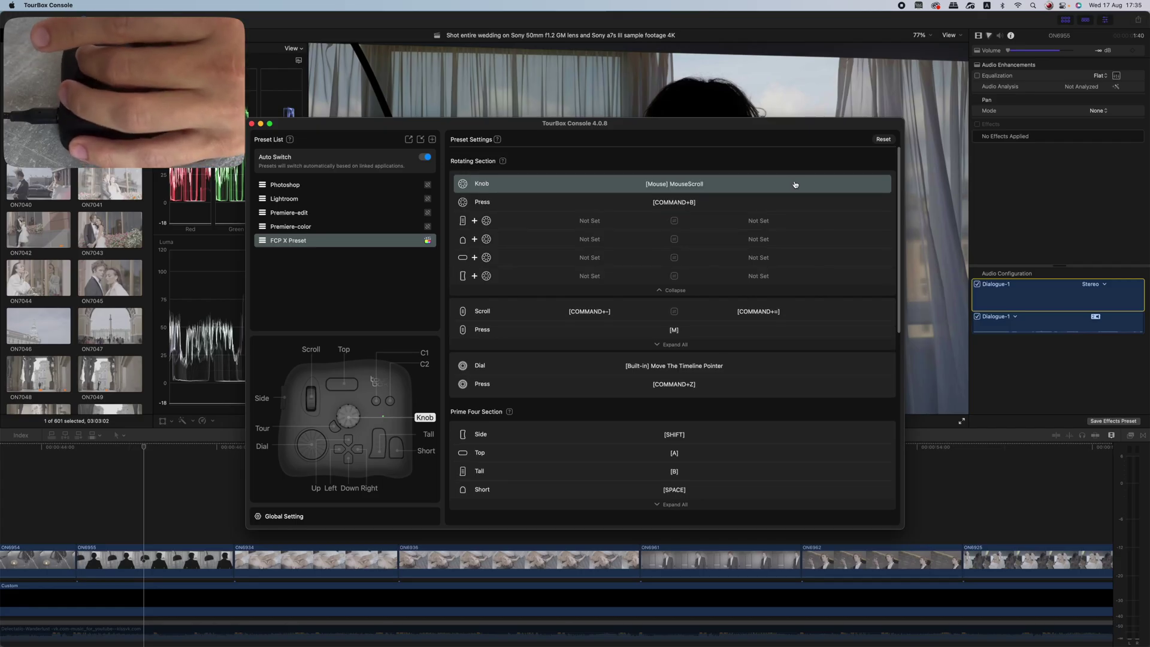
pyautogui.scroll(-10, 795, 184)
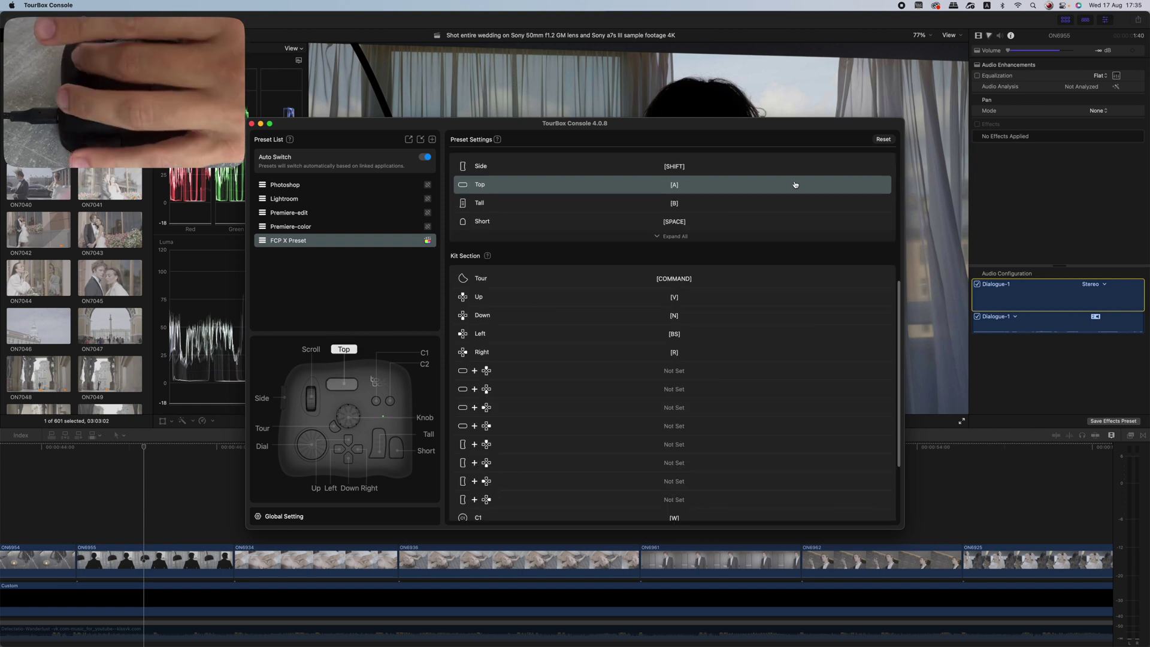
pyautogui.scroll(1, 795, 184)
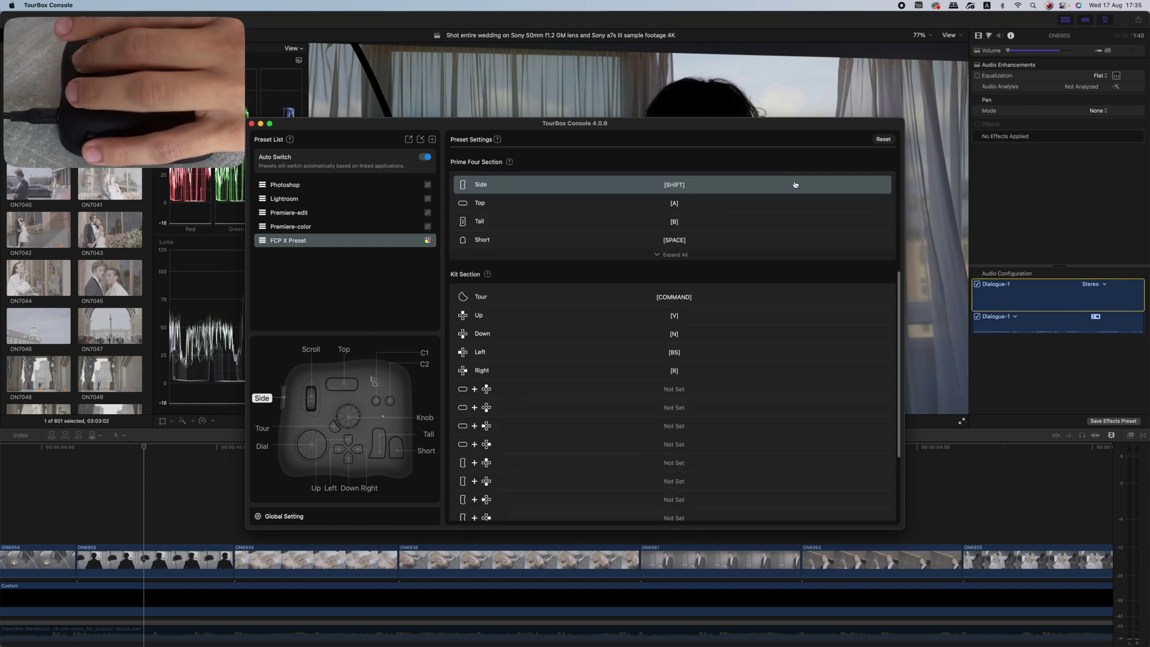
pyautogui.press('e')
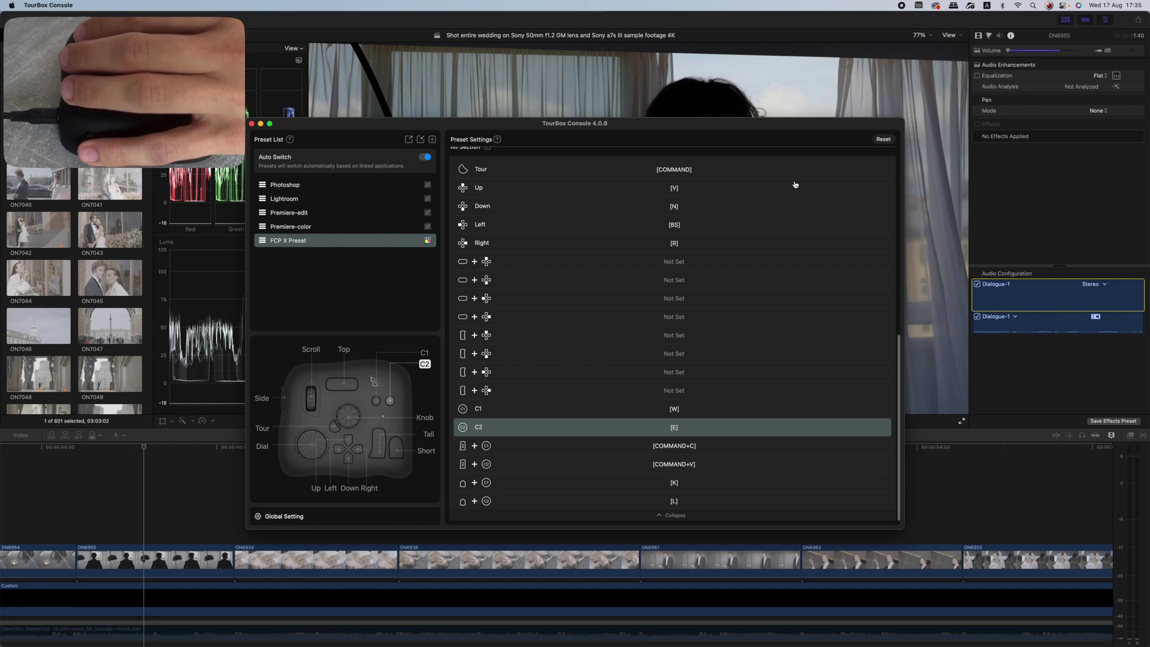
# - Browse the Photoshop, Lightroom, Premiere-edit and Premiere-color preset mappings
pyautogui.click(354, 185)
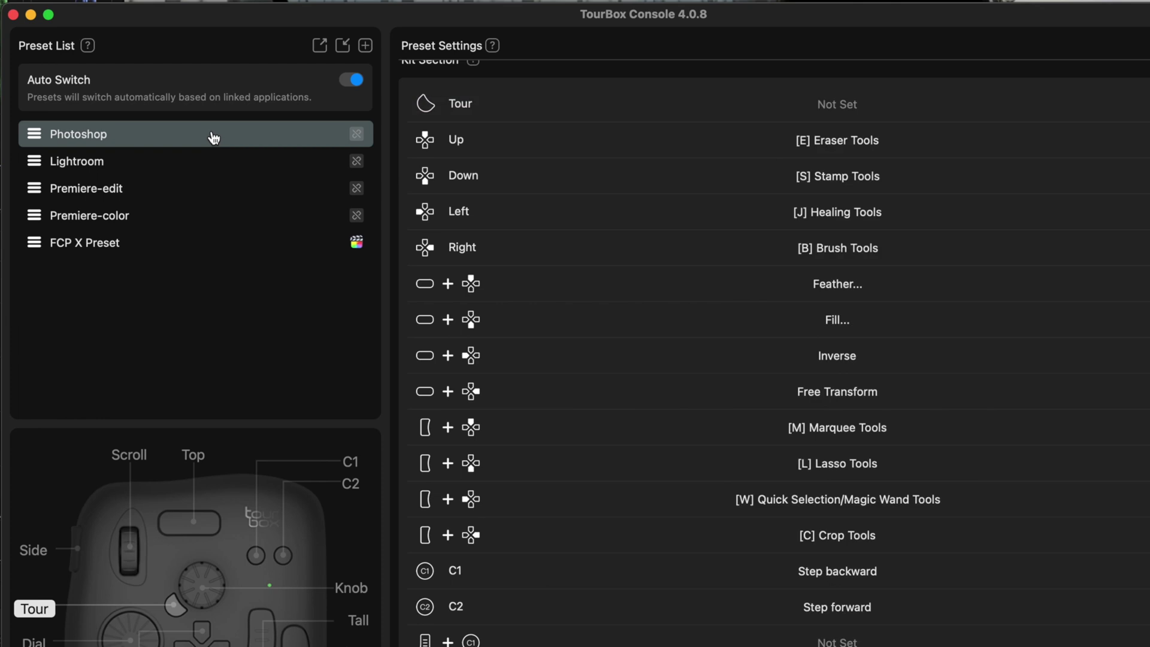
pyautogui.click(179, 169)
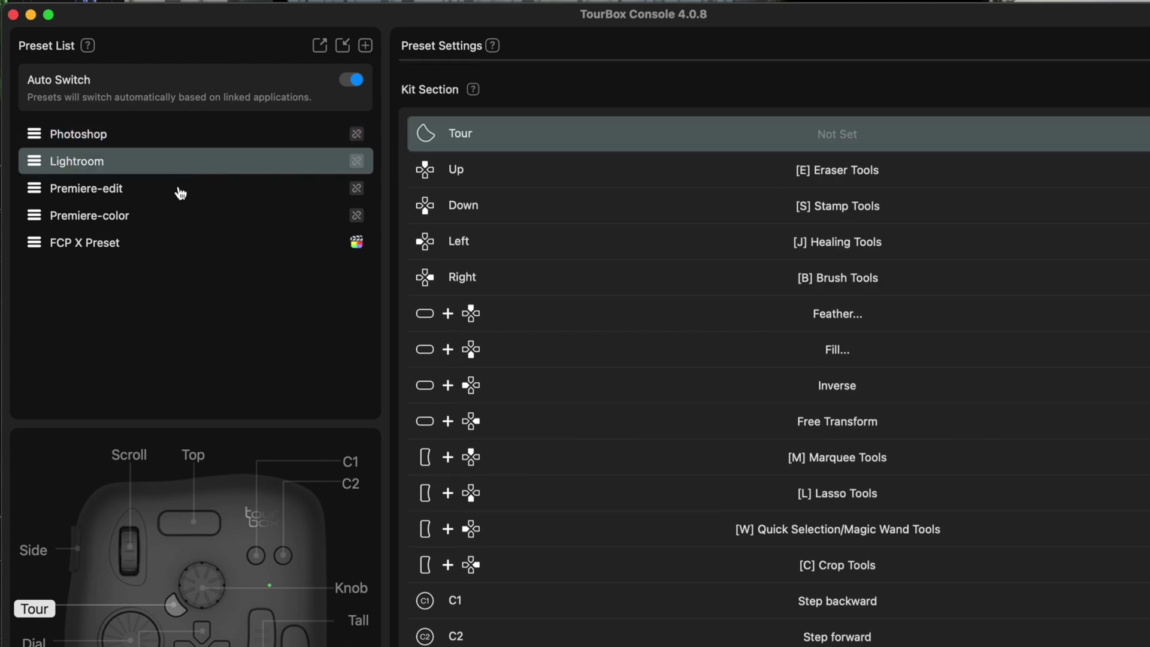
pyautogui.click(180, 198)
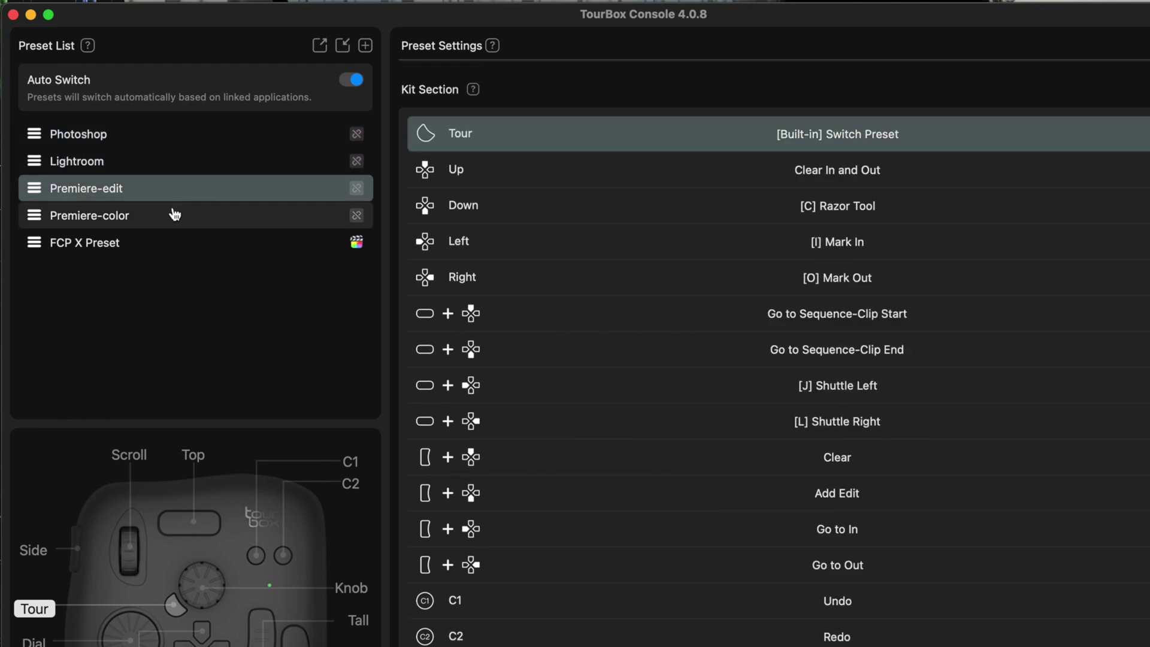
pyautogui.click(173, 214)
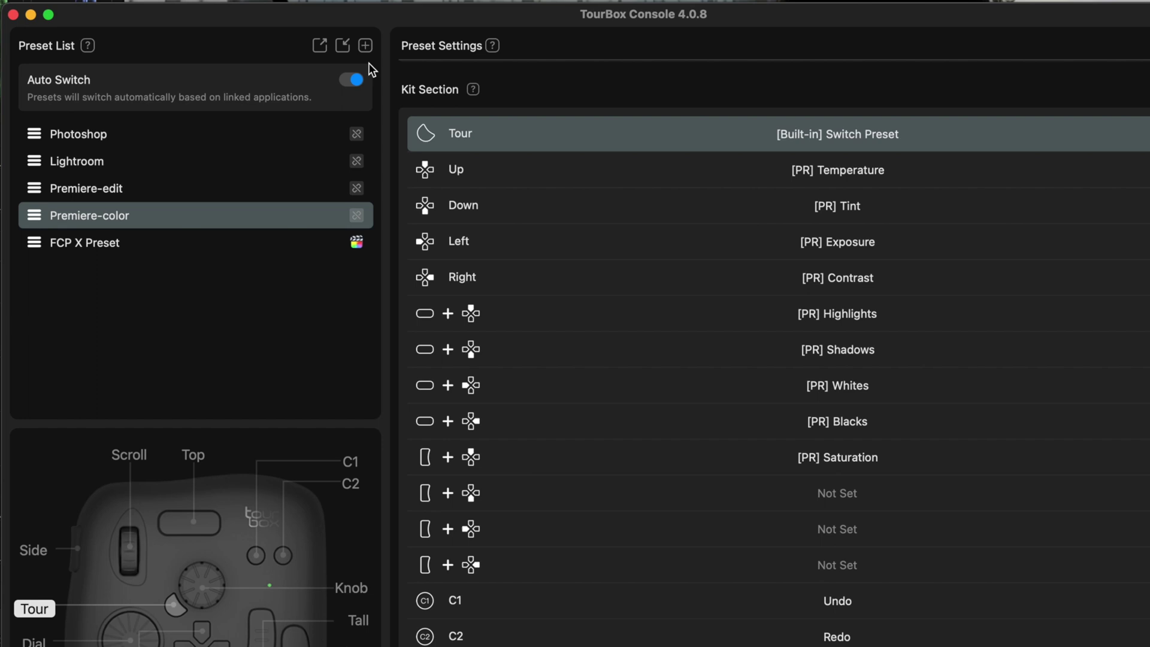
# - Return to the FCP X Preset and inspect the Up and Side button assignments
pyautogui.click(273, 244)
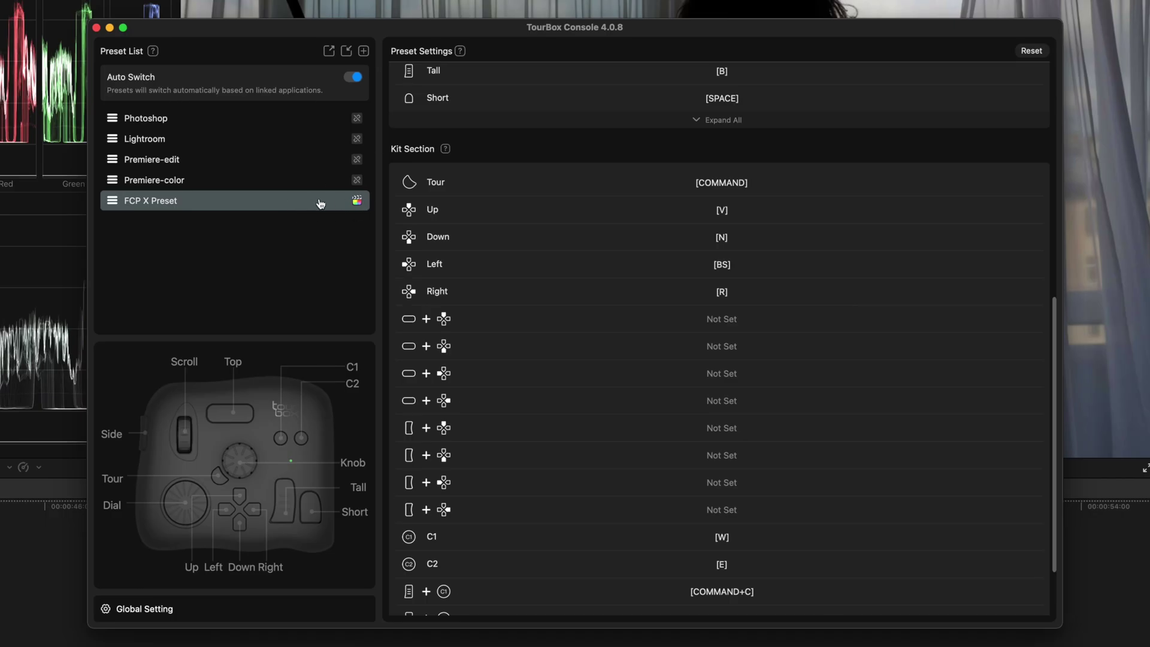
pyautogui.click(547, 205)
pyautogui.scroll(5, 563, 203)
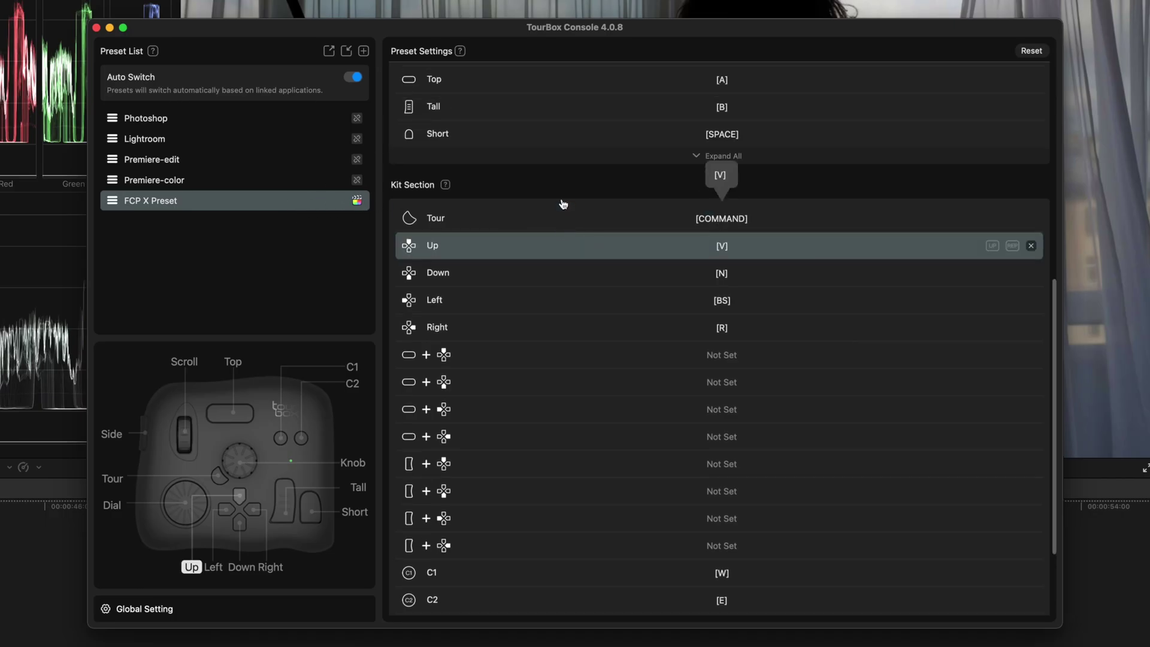
pyautogui.click(563, 203)
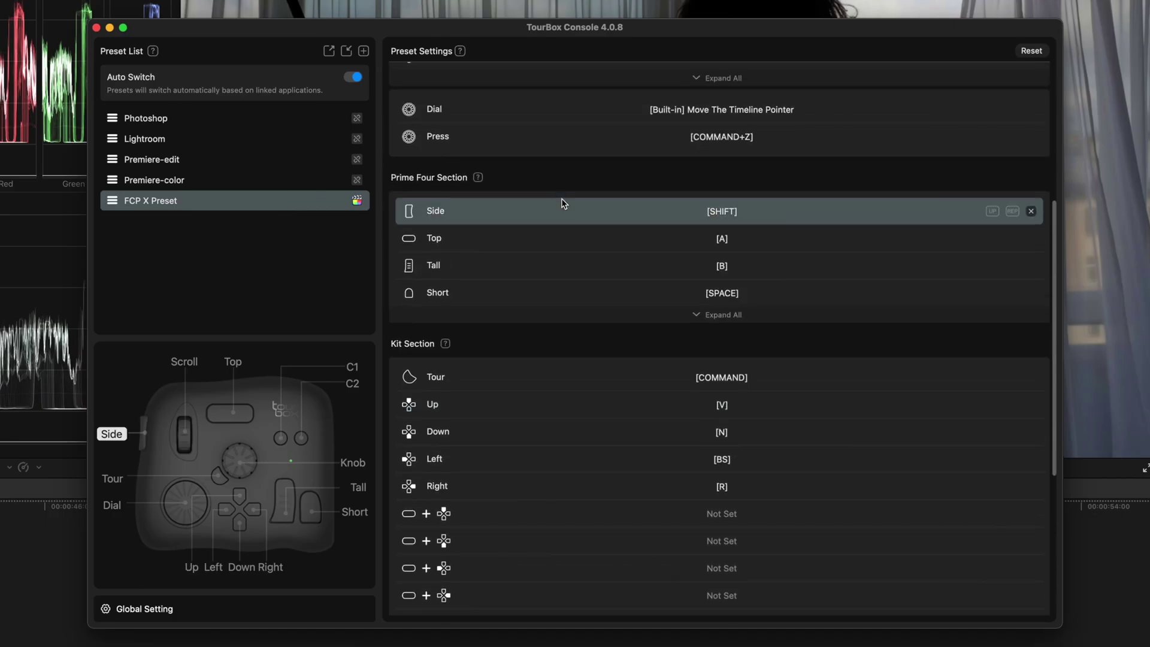
pyautogui.scroll(2, 563, 204)
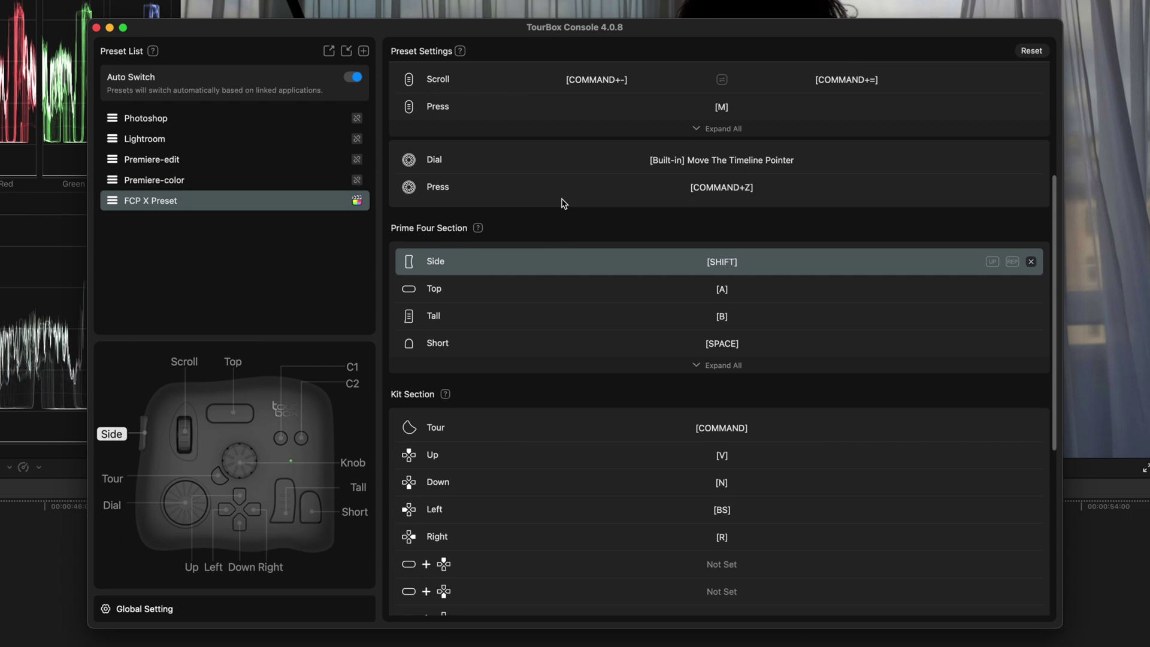
# - Check the Scroll wheel and Knob assignments, then close the console
pyautogui.scroll(8, 563, 204)
pyautogui.click(1049, 302)
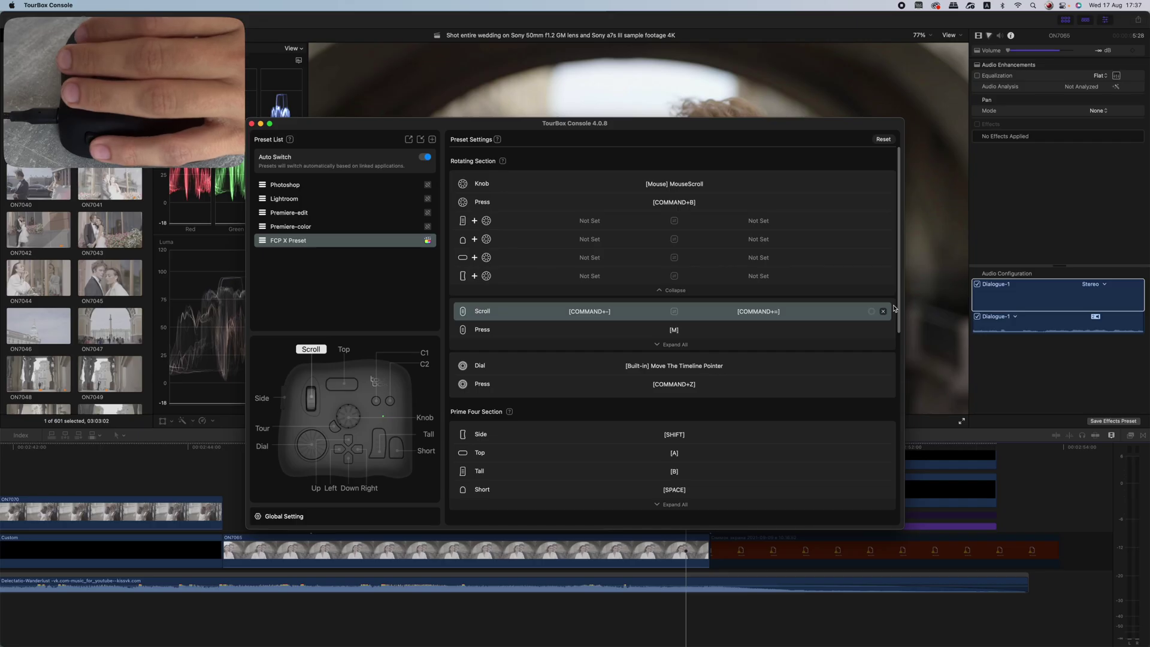
pyautogui.click(657, 178)
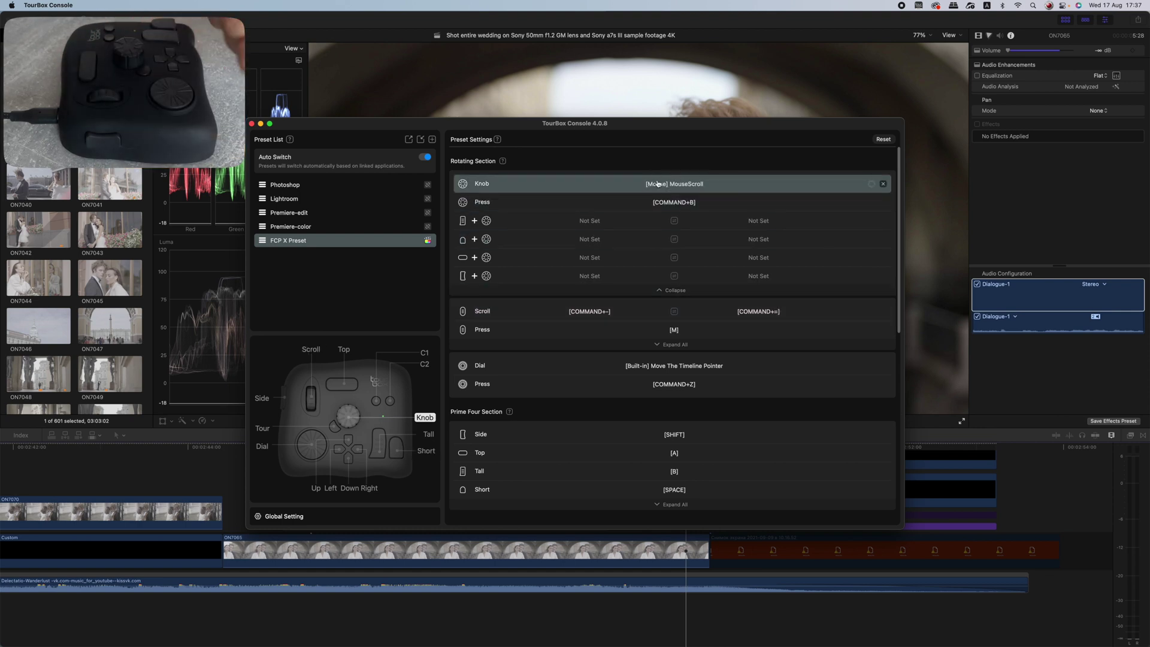
pyautogui.click(666, 527)
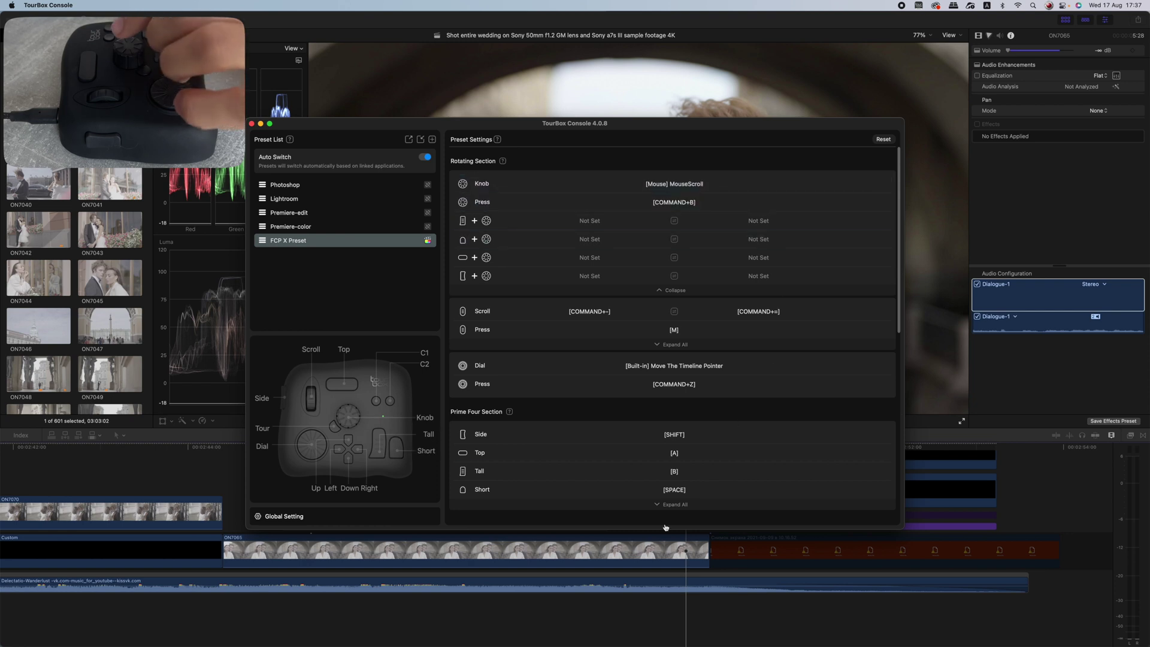
pyautogui.click(688, 616)
# - Put the playhead in clip ON7065, then near 2:49:17, stepping back a few frames each time
pyautogui.scroll(5, 688, 616)
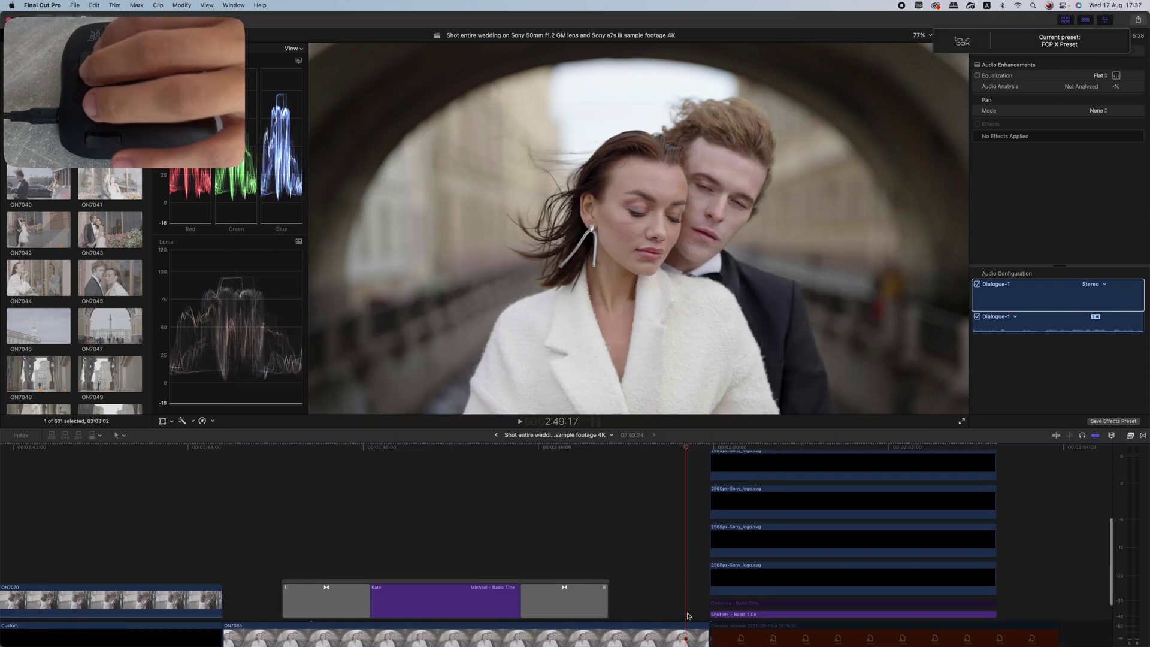
pyautogui.scroll(3, 688, 616)
pyautogui.scroll(-5, 688, 616)
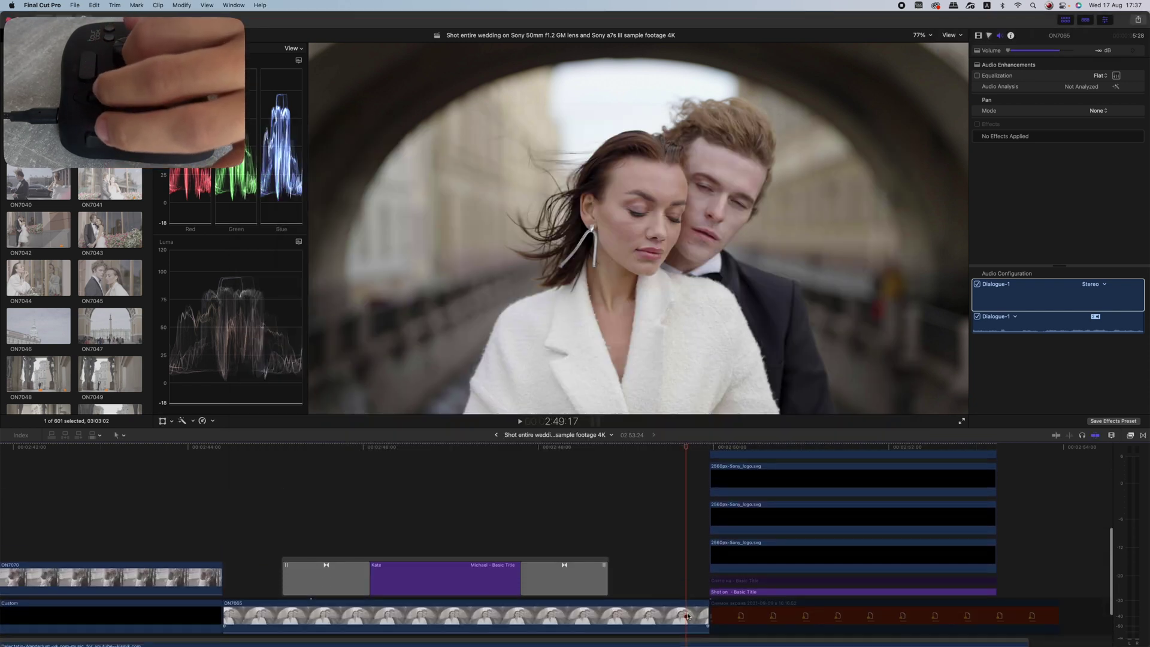
pyautogui.scroll(-2, 687, 616)
pyautogui.scroll(5, 688, 616)
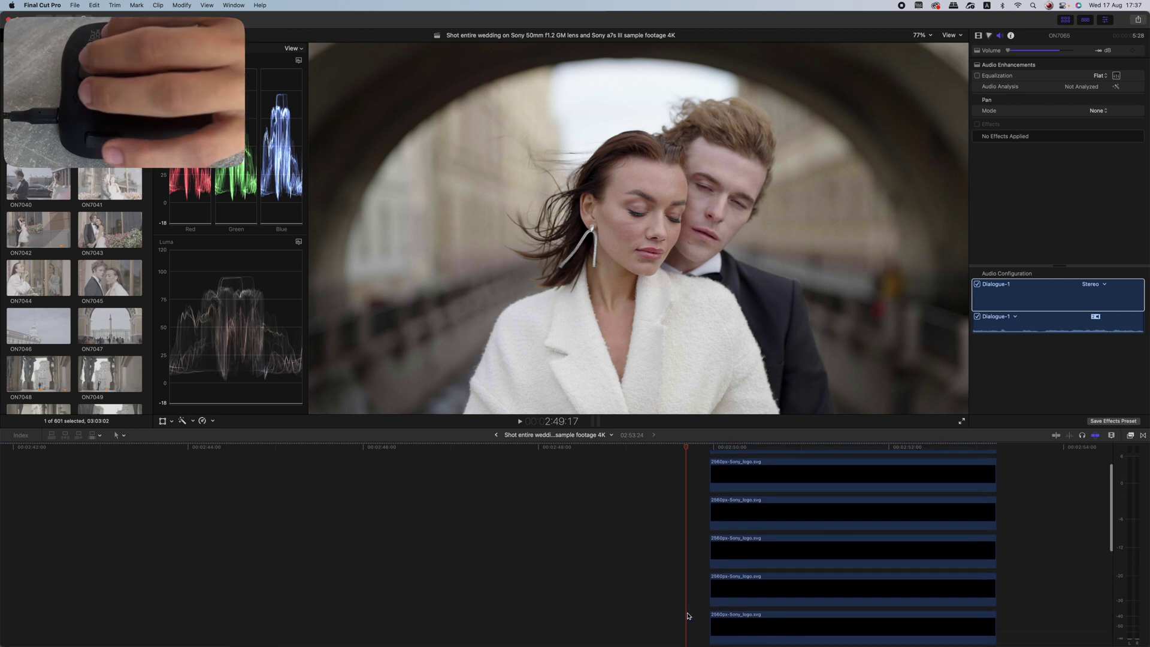
pyautogui.scroll(-8, 688, 615)
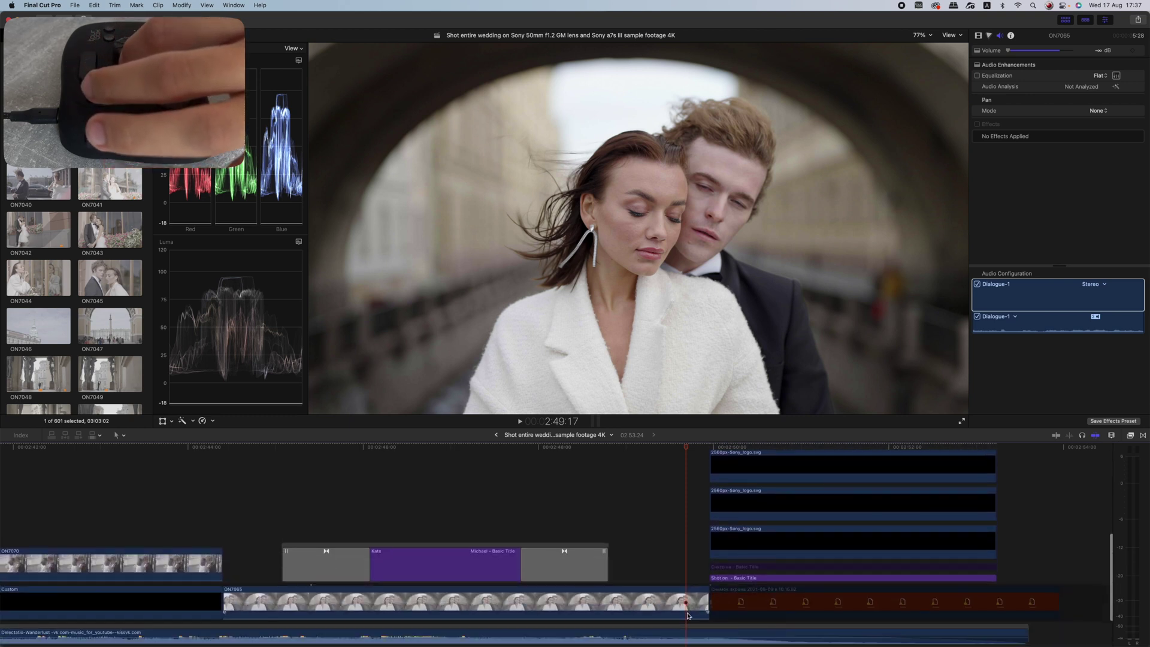
pyautogui.scroll(3, 687, 616)
pyautogui.scroll(-4, 688, 616)
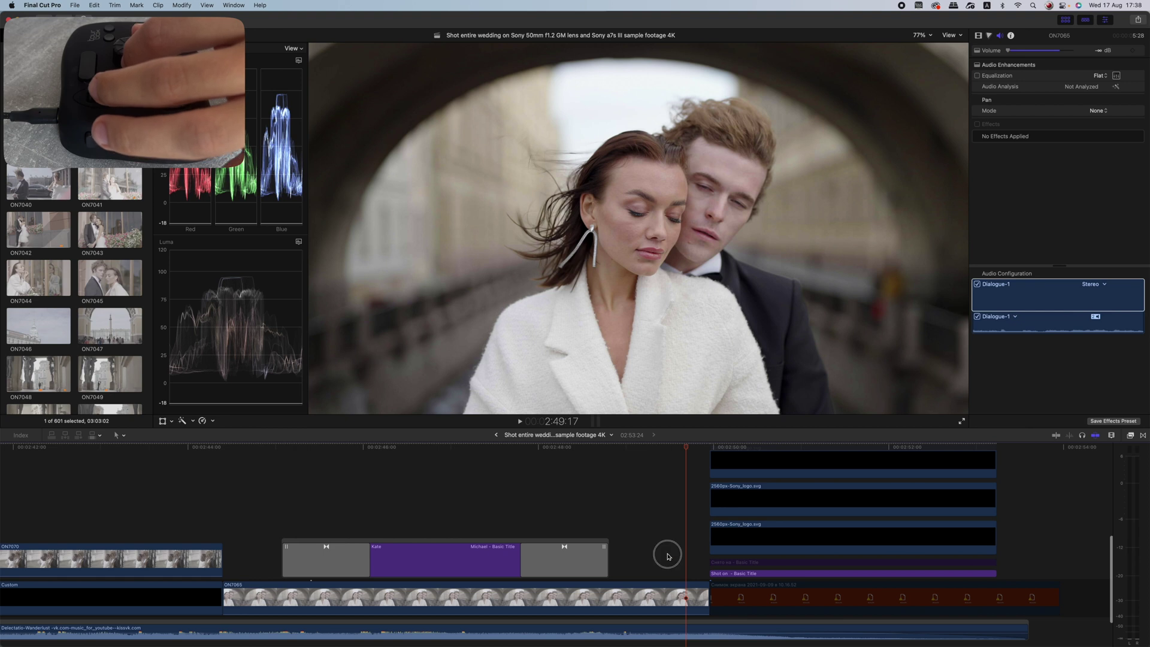
pyautogui.click(669, 595)
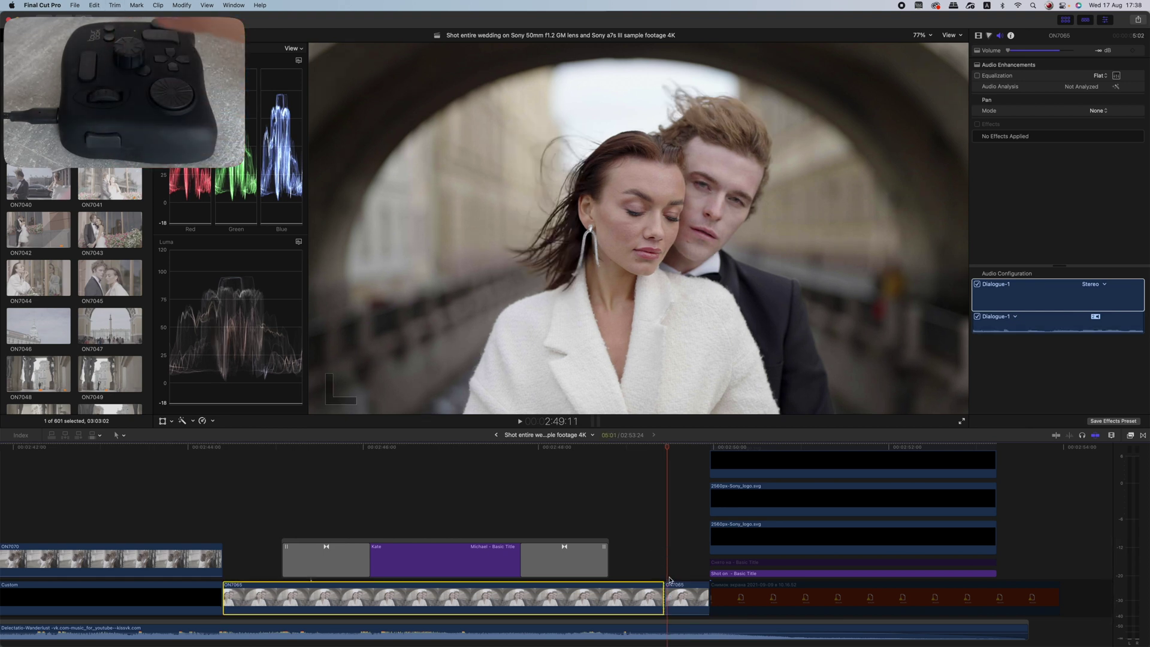
pyautogui.press('Left')
pyautogui.press('Left')
pyautogui.press('Left')
pyautogui.press('Left')
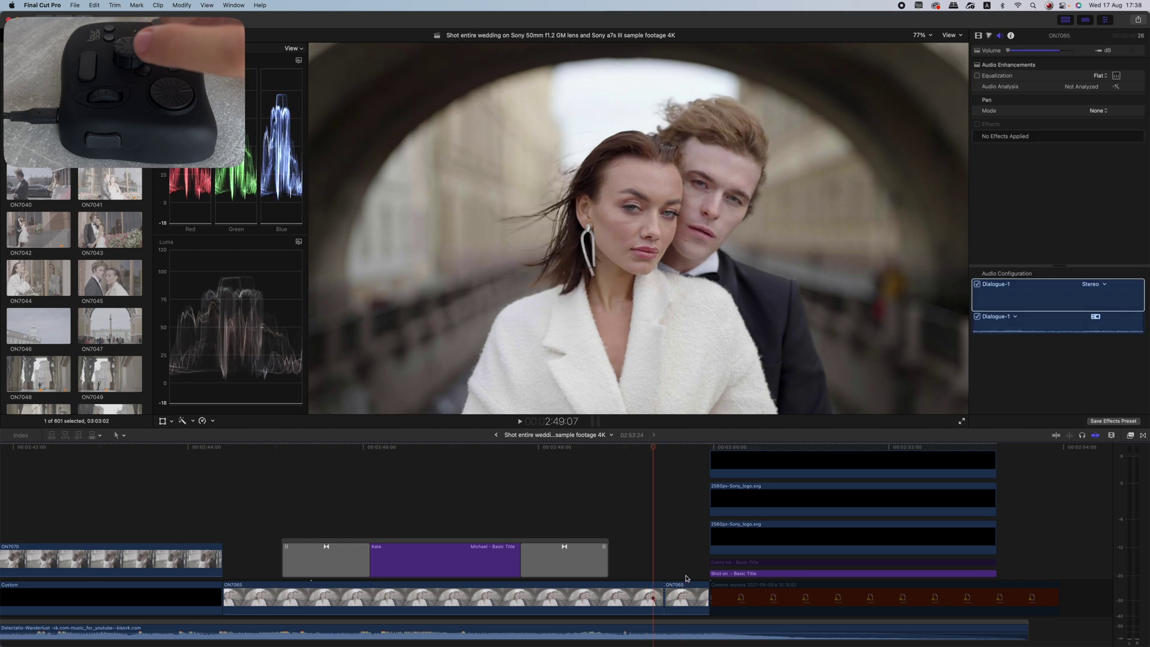
pyautogui.click(686, 579)
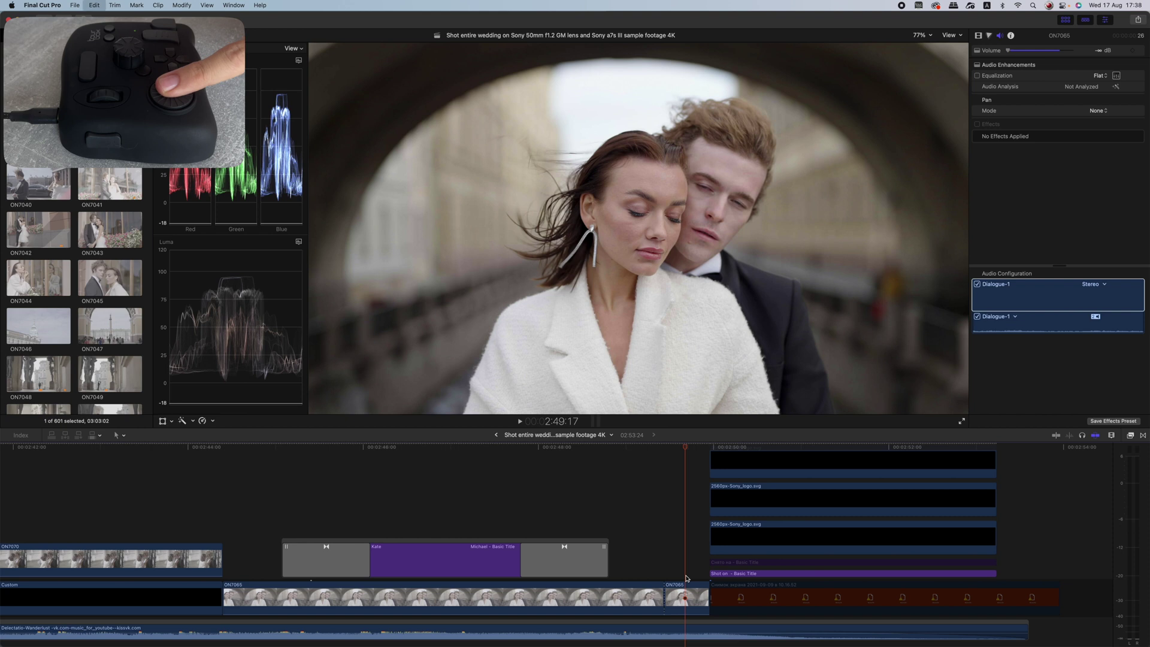
pyautogui.press('Left')
pyautogui.press('Left')
pyautogui.press('Left')
pyautogui.press('Left')
pyautogui.press('Left')
pyautogui.press('Left')
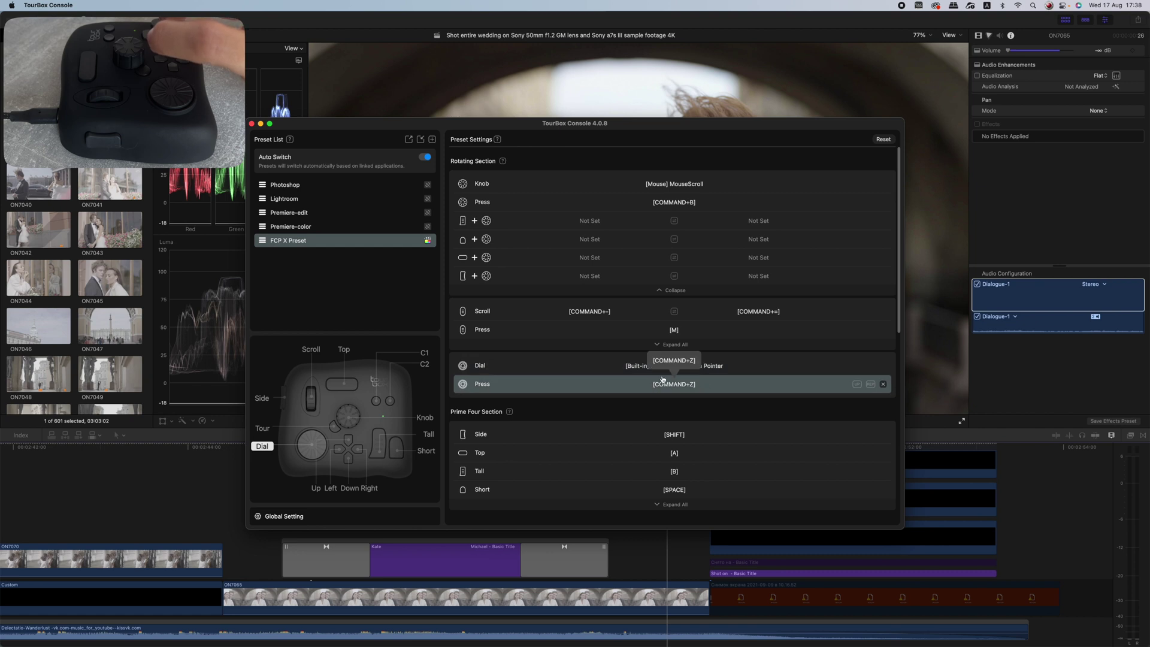
# - Scrub back past the Kate/Michael title to earlier clips, then forward to the ON7060 shot
pyautogui.click(654, 556)
pyautogui.press('Left')
pyautogui.press('Left')
pyautogui.press('Left')
pyautogui.press('Left')
pyautogui.press('Left')
pyautogui.press('Left')
pyautogui.press('Left')
pyautogui.press('Left')
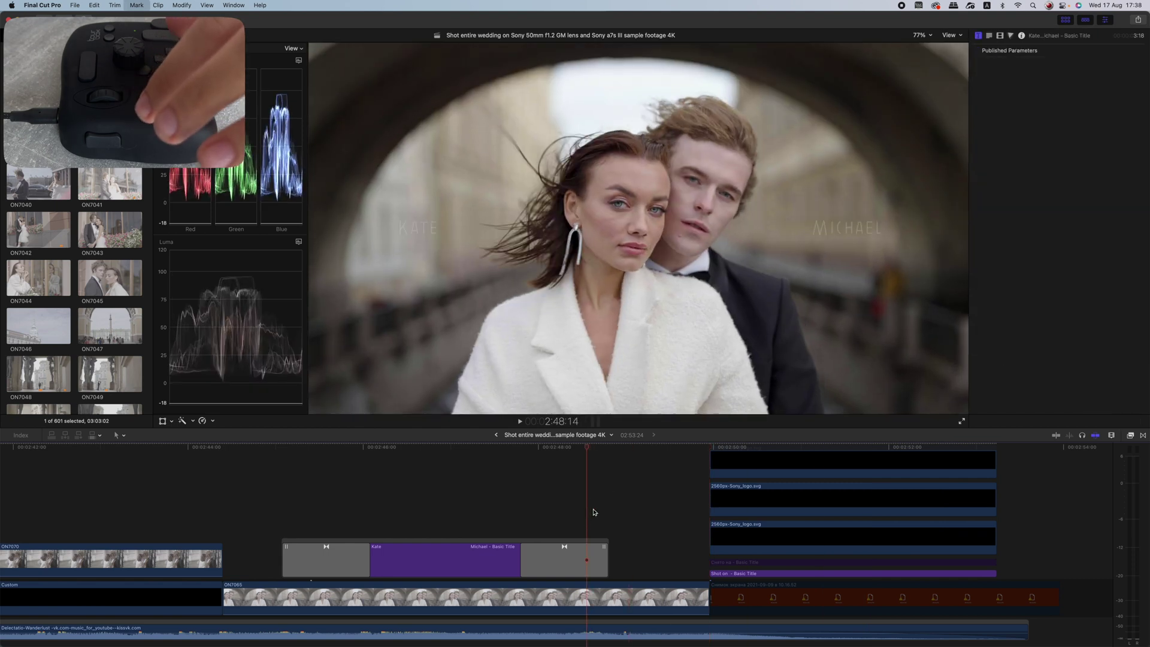
pyautogui.press('Left')
pyautogui.press('Left')
pyautogui.press('Left')
pyautogui.press('Left')
pyautogui.press('Left')
pyautogui.press('Left')
pyautogui.press('Left')
pyautogui.press('Left')
pyautogui.press('Left')
pyautogui.press('Left')
pyautogui.press('Left')
pyautogui.press('Left')
pyautogui.press('Left')
pyautogui.press('Left')
pyautogui.press('Left')
pyautogui.press('Left')
pyautogui.press('Left')
pyautogui.press('Left')
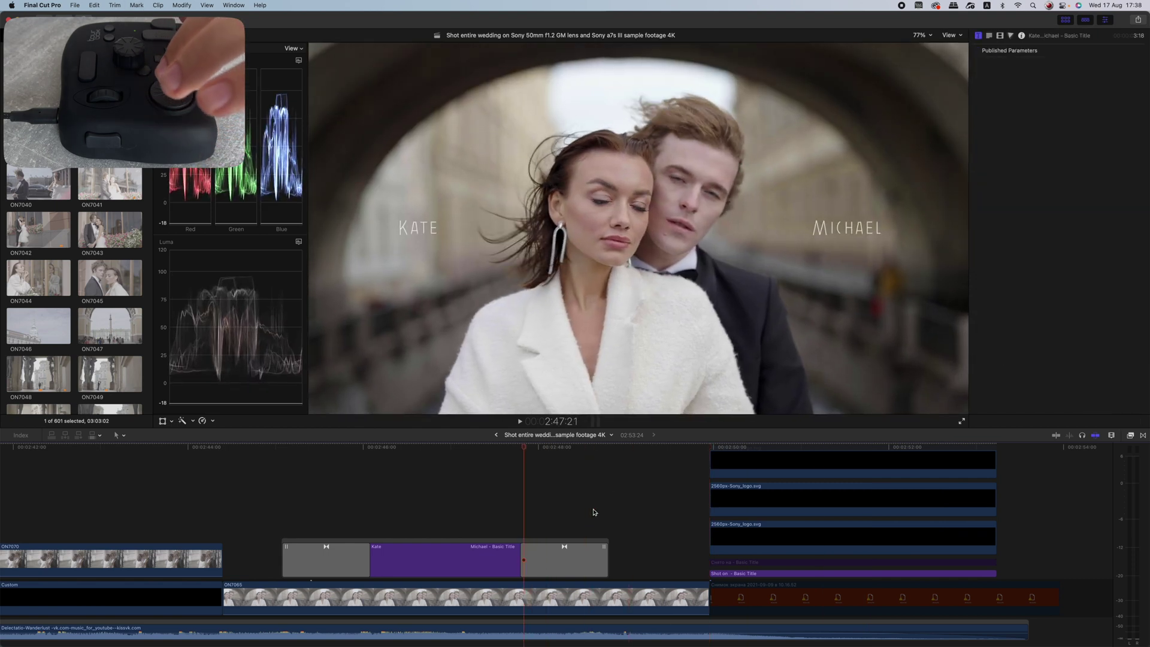
pyautogui.press('Left')
pyautogui.press('Left')
pyautogui.press('Left')
pyautogui.press('Left')
pyautogui.press('Left')
pyautogui.press('Left')
pyautogui.press('Left')
pyautogui.press('Left')
pyautogui.press('Left')
pyautogui.press('Left')
pyautogui.press('Left')
pyautogui.press('Left')
pyautogui.press('Left')
pyautogui.press('Left')
pyautogui.press('Left')
pyautogui.press('Left')
pyautogui.press('Left')
pyautogui.press('Left')
pyautogui.press('Left')
pyautogui.press('Left')
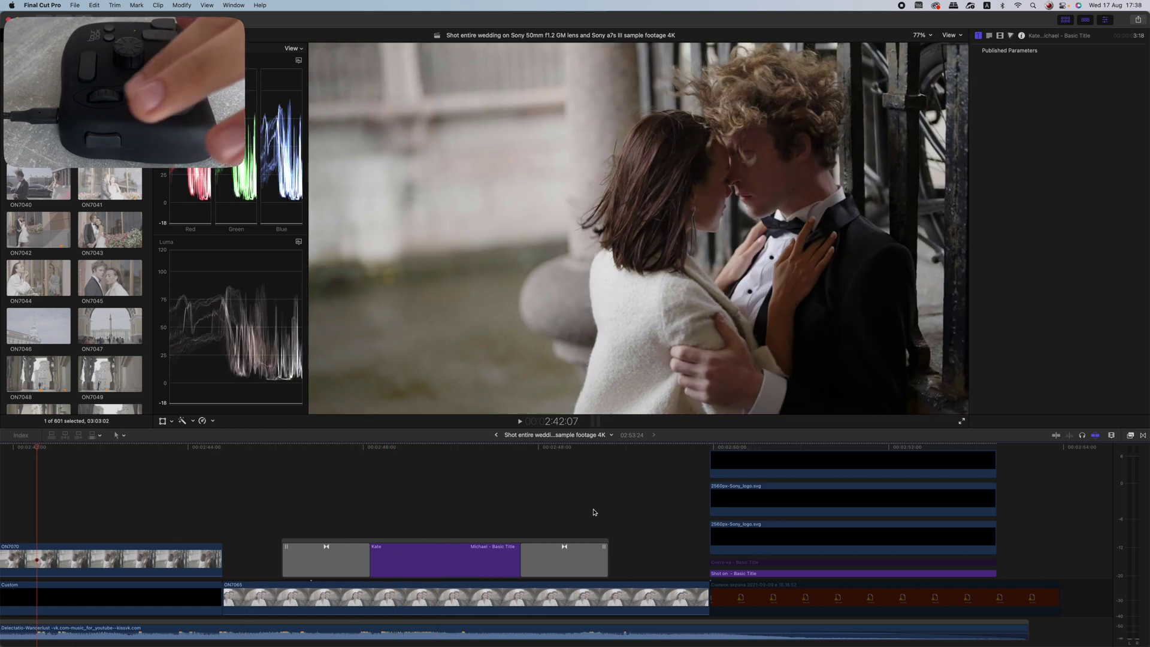
pyautogui.press('Left')
pyautogui.press('Left')
pyautogui.press('Left')
pyautogui.press('Left')
pyautogui.press('Left')
pyautogui.press('Left')
pyautogui.press('Left')
pyautogui.press('Left')
pyautogui.press('Left')
pyautogui.press('Left')
pyautogui.press('Left')
pyautogui.press('Left')
pyautogui.press('Left')
pyautogui.press('Left')
pyautogui.press('Left')
pyautogui.press('Left')
pyautogui.press('Left')
pyautogui.press('Left')
pyautogui.press('Left')
pyautogui.press('Left')
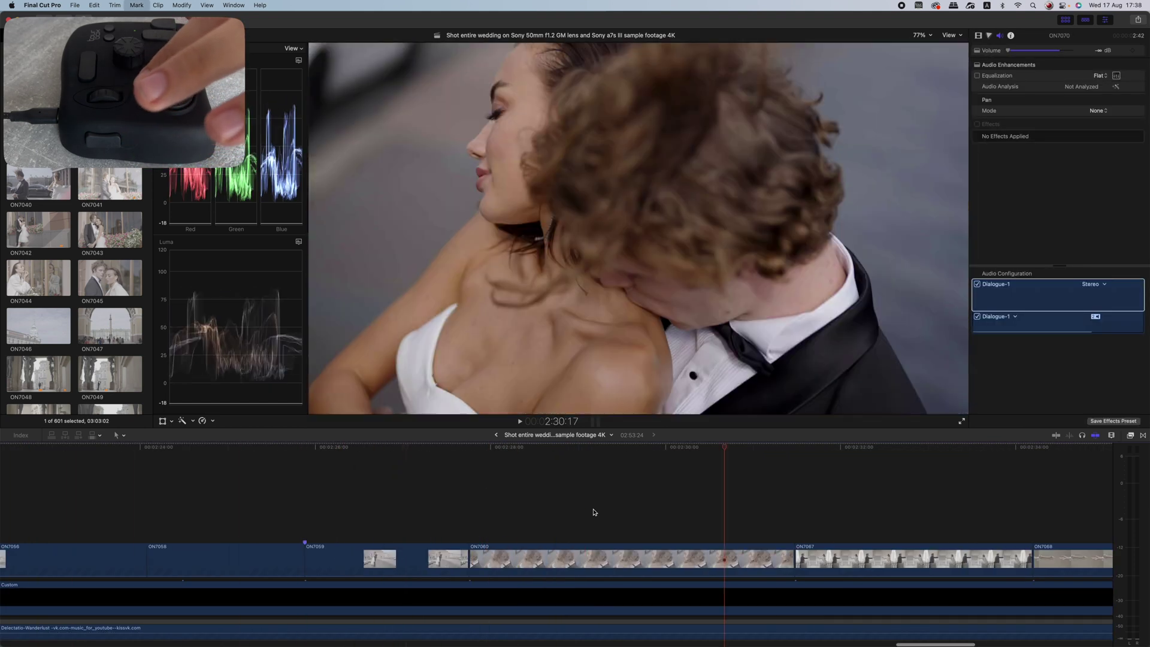
pyautogui.press('Right')
pyautogui.press('Right')
pyautogui.press('Right')
pyautogui.press('Right')
pyautogui.press('Right')
pyautogui.press('Right')
pyautogui.press('Right')
pyautogui.press('Right')
pyautogui.press('Right')
pyautogui.press('Right')
pyautogui.press('Right')
pyautogui.press('Right')
pyautogui.press('Right')
pyautogui.press('Right')
pyautogui.press('Right')
pyautogui.press('Right')
pyautogui.press('Right')
pyautogui.press('Right')
pyautogui.press('Right')
pyautogui.press('Right')
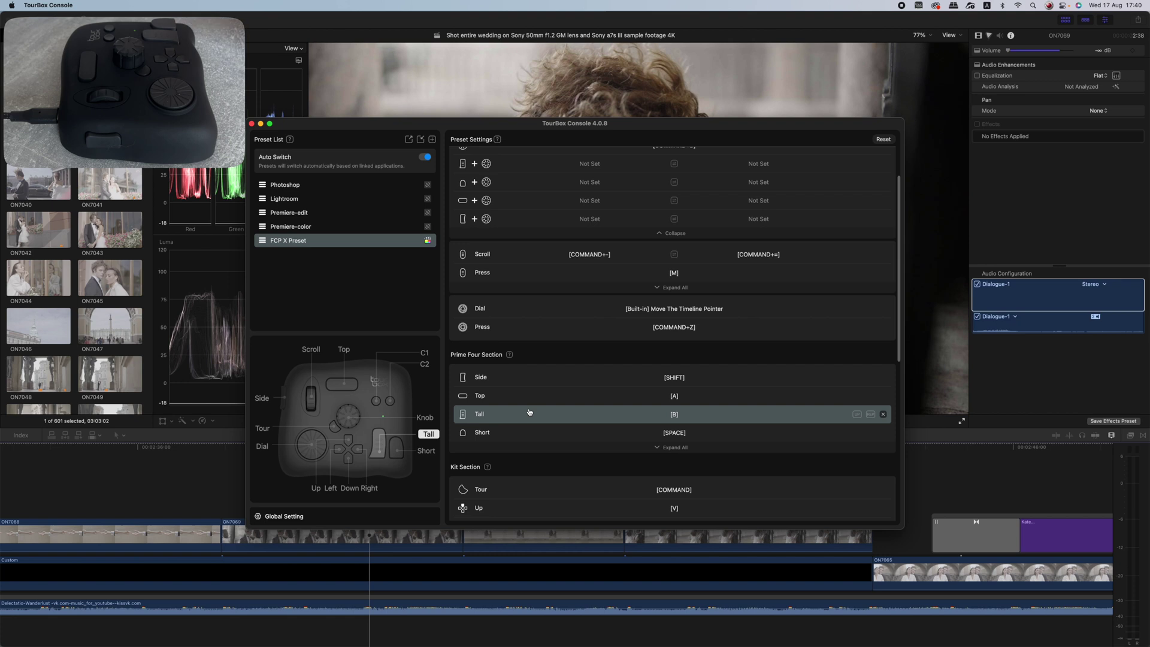
# - Start timeline playback in Final Cut Pro and select the background music clip
pyautogui.click(260, 491)
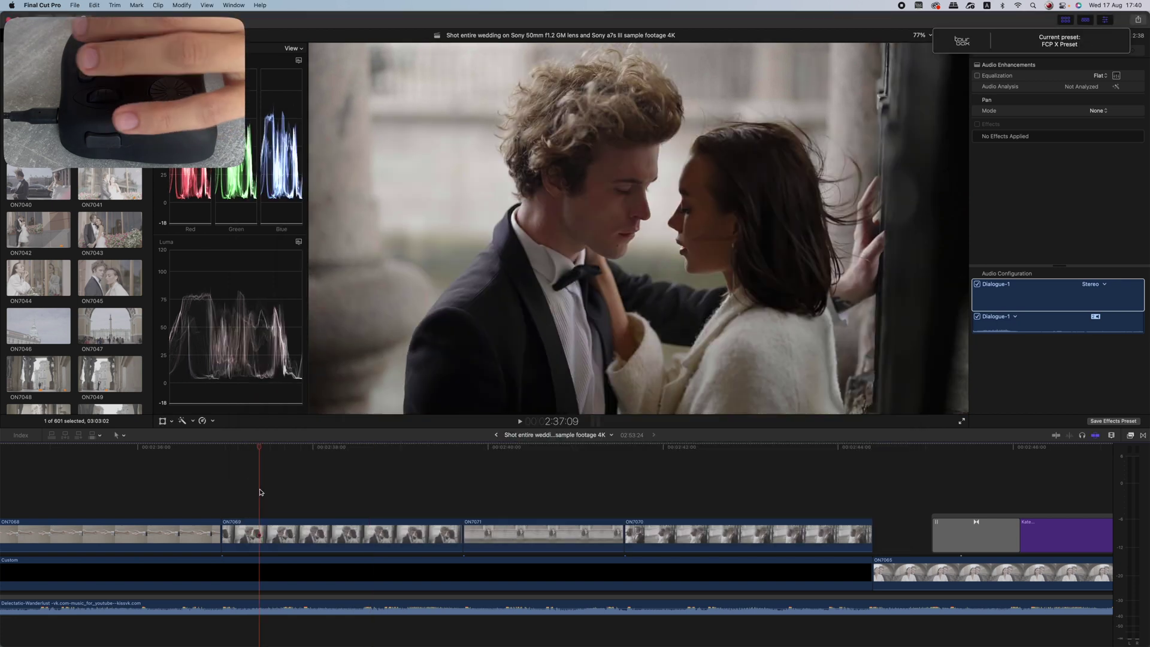
pyautogui.press('space')
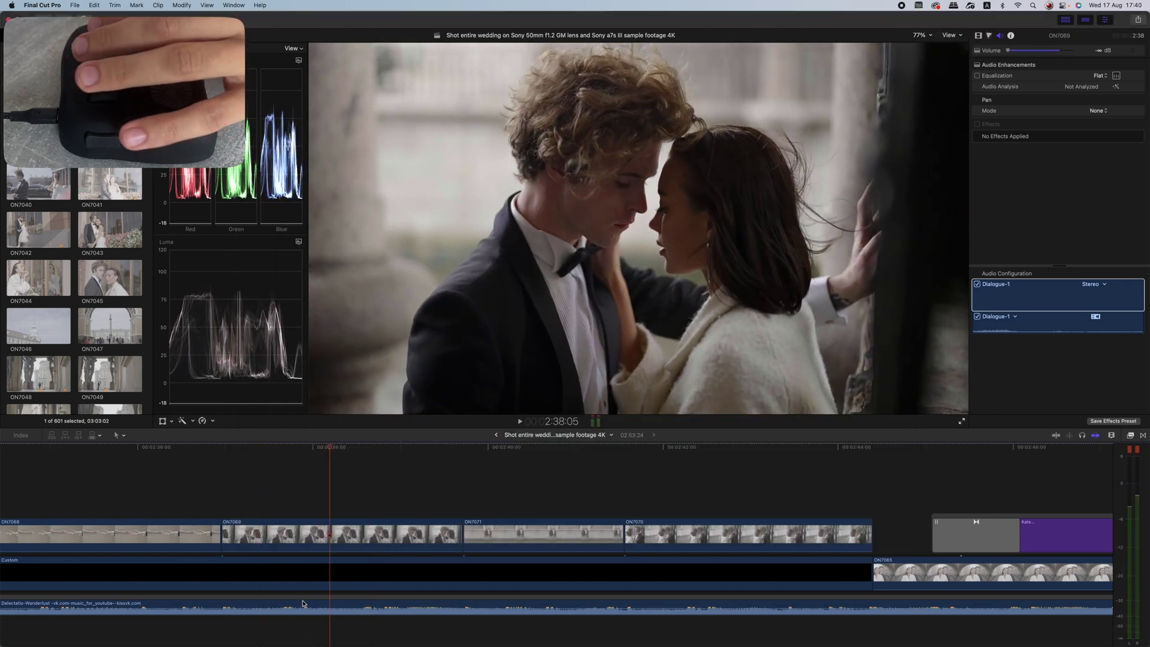
pyautogui.click(303, 604)
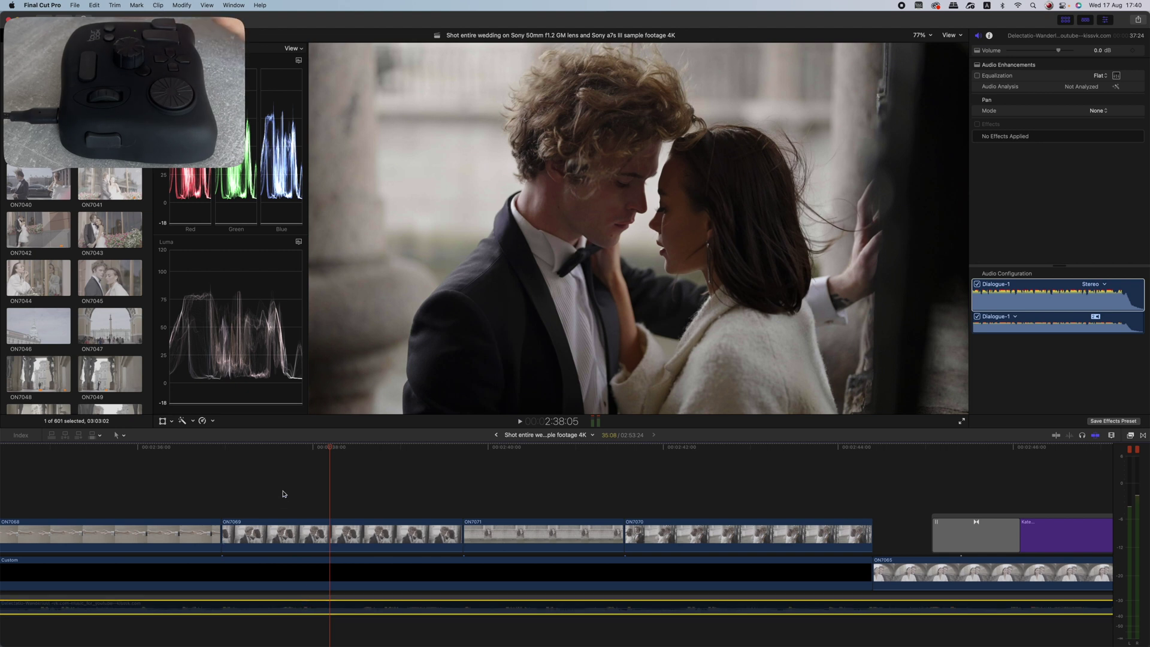
# - Play from an earlier point in ON7069, stop, then step back a few frames
pyautogui.click(284, 494)
pyautogui.press('space')
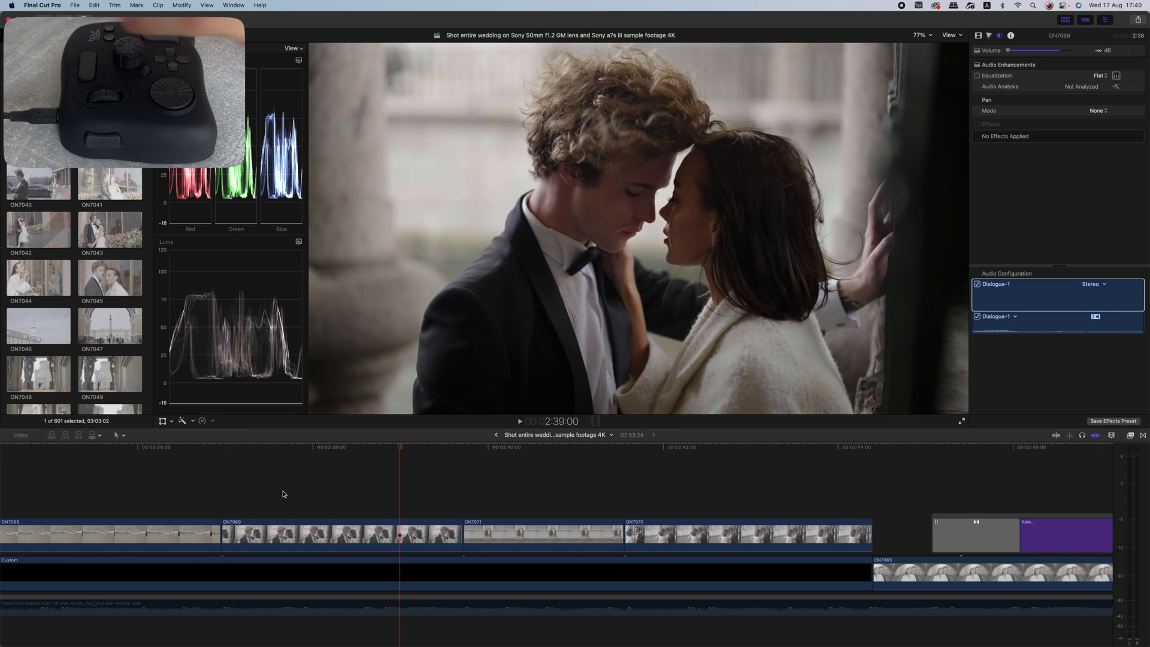
pyautogui.press('space')
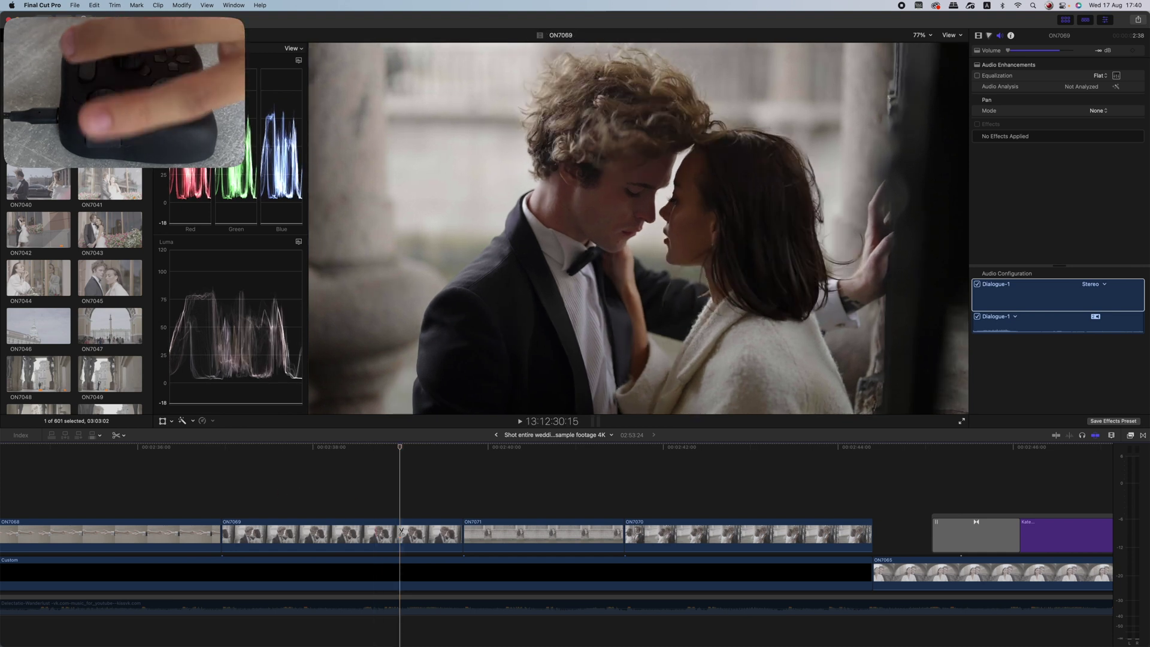
pyautogui.click(343, 530)
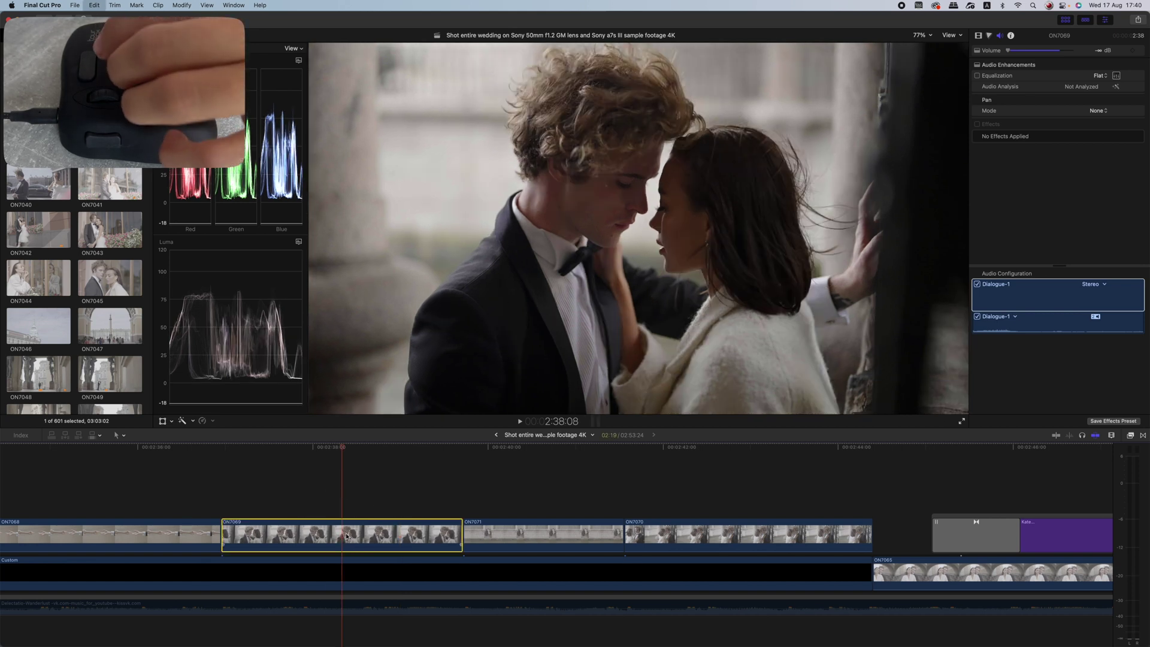
pyautogui.press('Left')
pyautogui.press('Left')
pyautogui.press('Left')
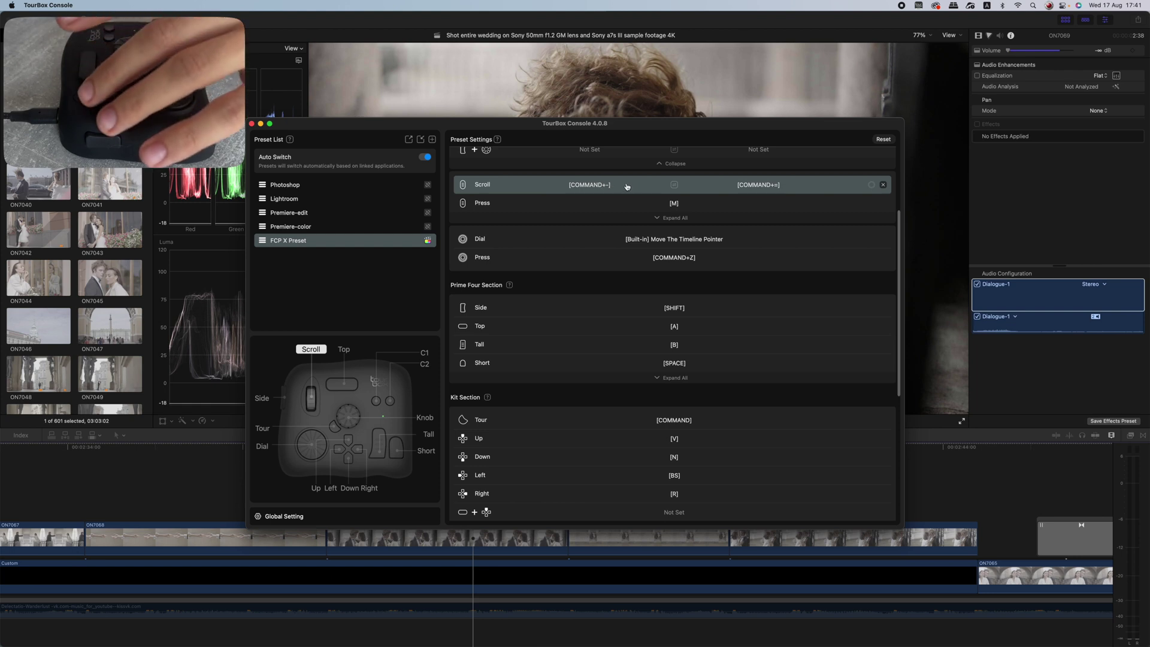
# - Select clip ON7068 and zoom the timeline in on it
pyautogui.click(200, 495)
pyautogui.click(205, 536)
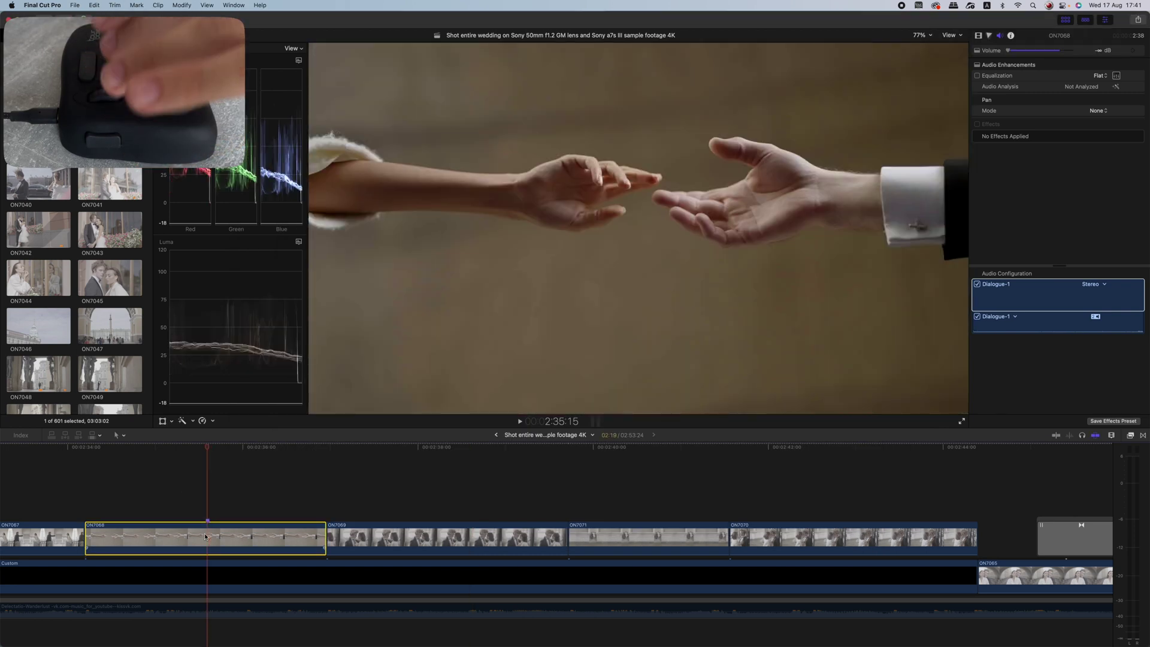
pyautogui.press('super+equal')
pyautogui.press('super+minus')
pyautogui.press('super+minus')
pyautogui.press('super+minus')
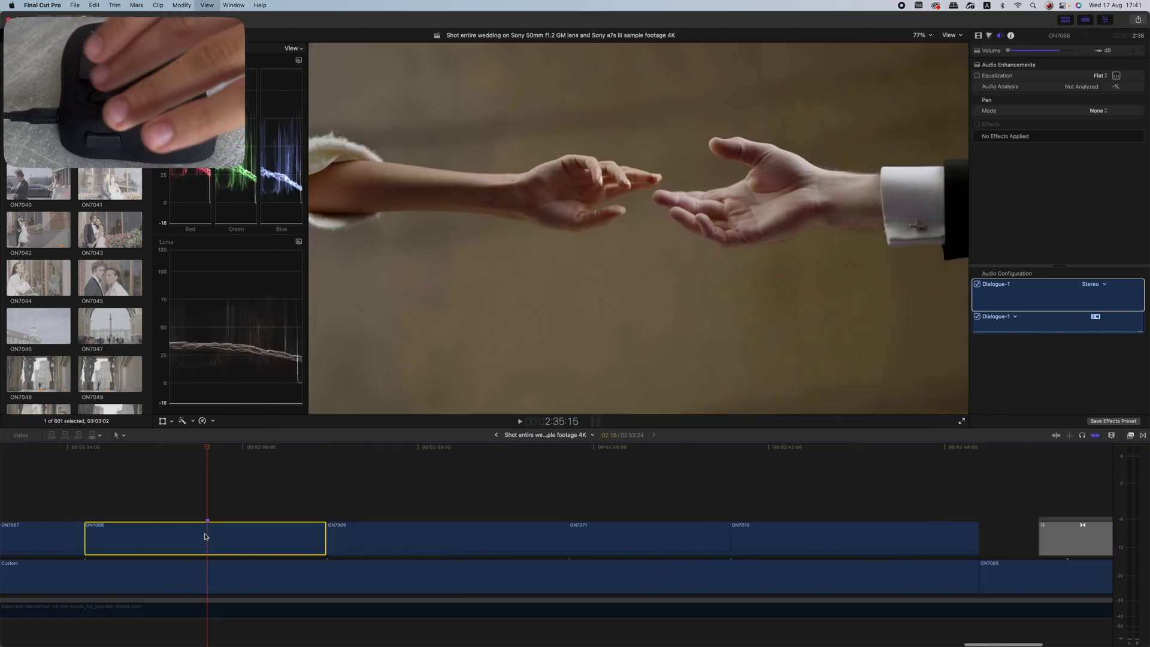
pyautogui.press('super+equal')
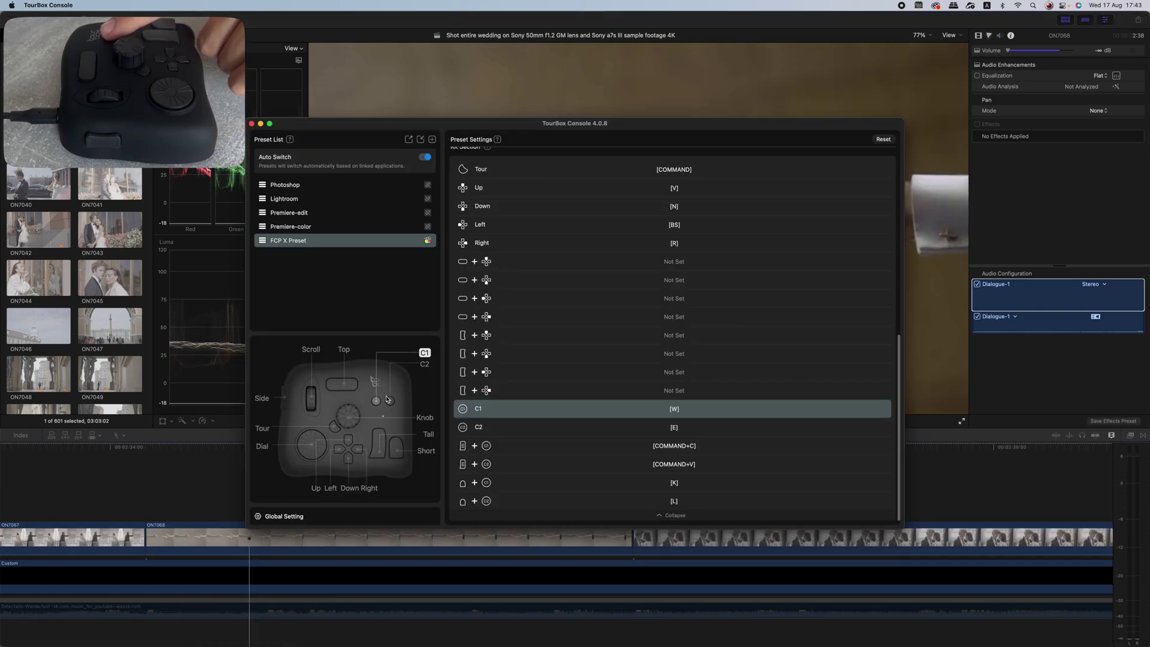
# - Trim ON7068's start and end to the playhead
pyautogui.click(233, 470)
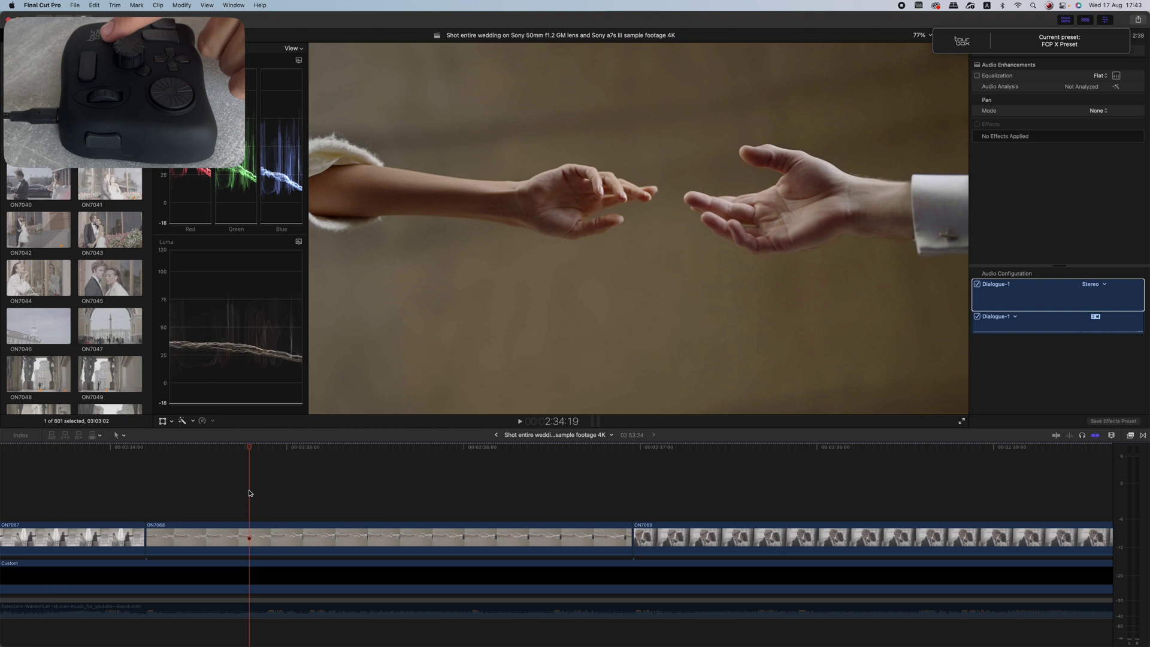
pyautogui.hotkey('alt', '[')
pyautogui.click(384, 504)
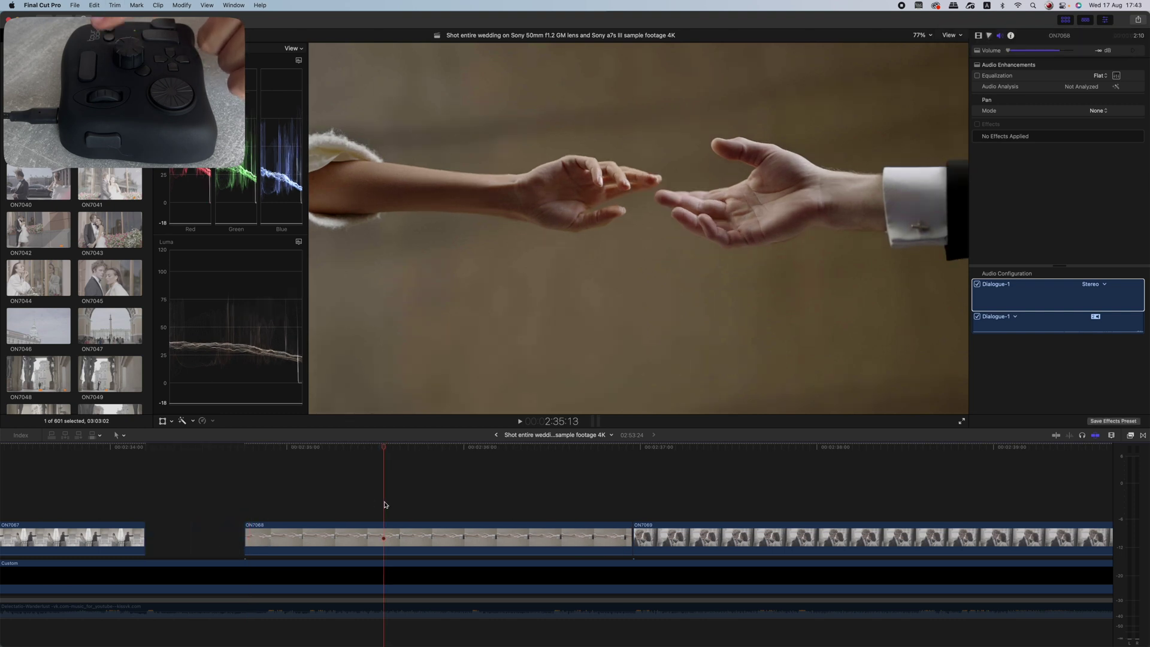
pyautogui.hotkey('alt', ']')
# - Undo the trims to restore ON7068's full length, then scrub through it frame by frame
pyautogui.click(308, 514)
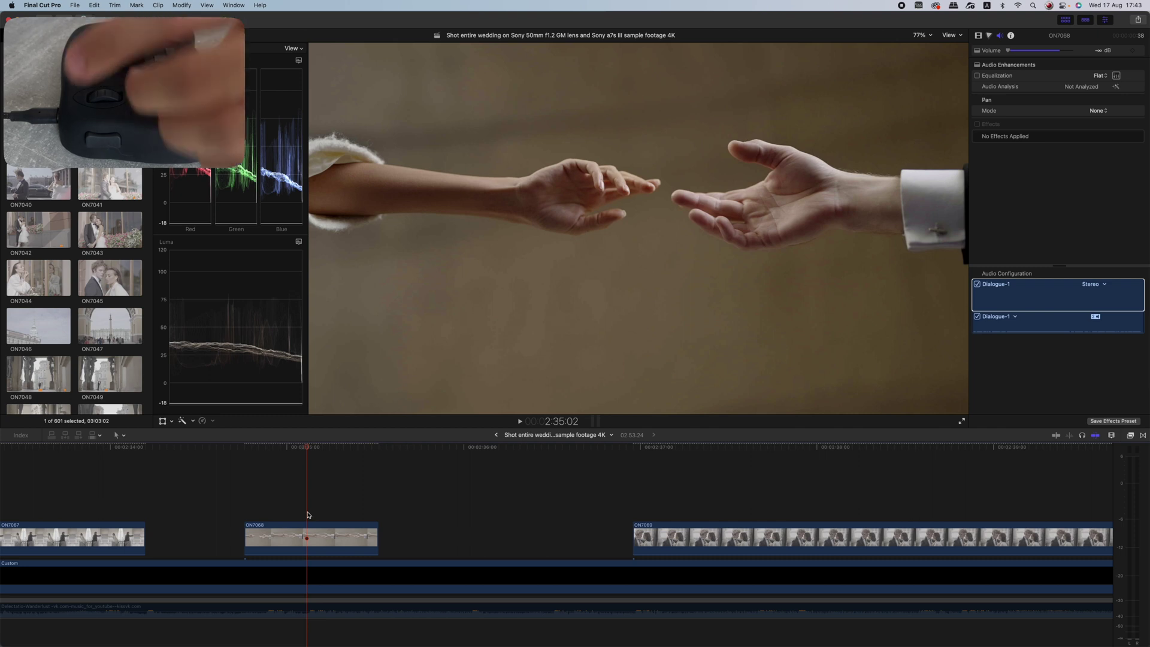
pyautogui.press('super+z')
pyautogui.press('super+z')
pyautogui.press('super+z')
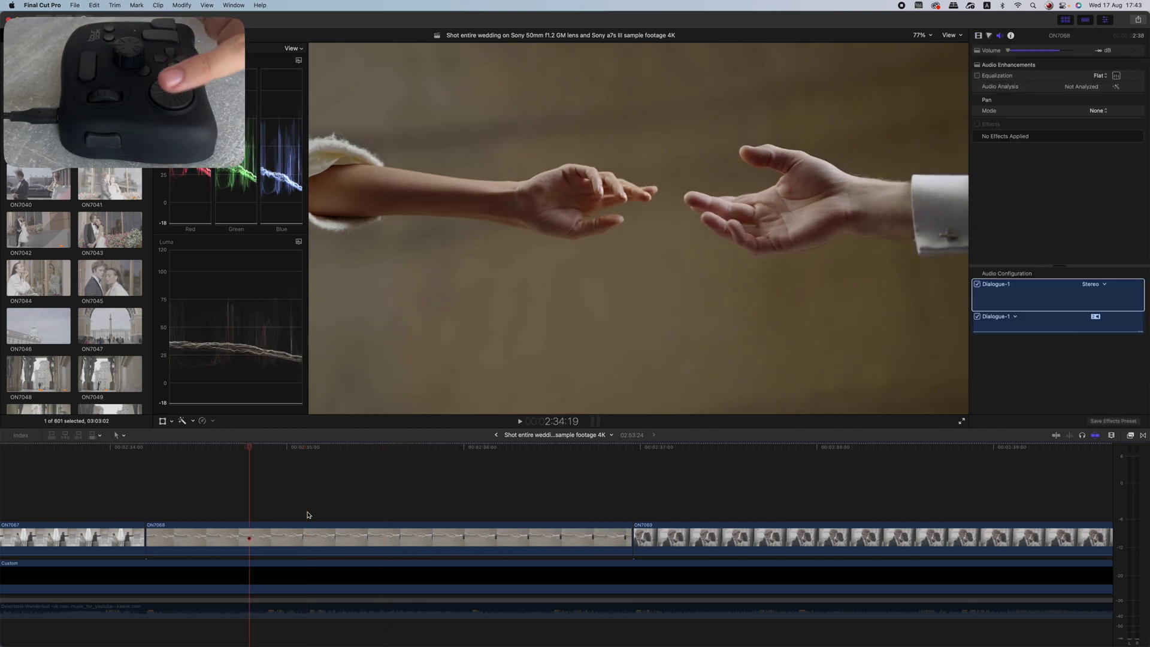
pyautogui.press('Left')
pyautogui.press('Left')
pyautogui.press('Left')
pyautogui.press('Left')
pyautogui.press('Left')
pyautogui.press('Left')
pyautogui.press('Left')
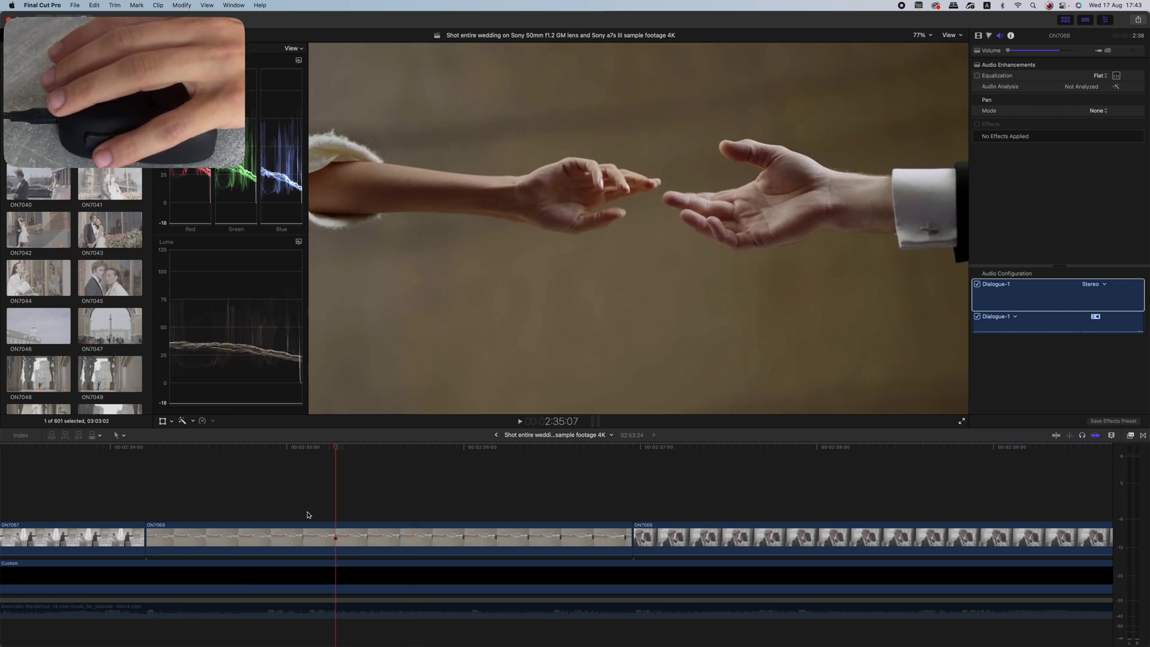
pyautogui.press('Right')
pyautogui.press('Right')
pyautogui.press('Right')
pyautogui.press('Right')
pyautogui.press('Right')
pyautogui.press('Right')
pyautogui.press('Right')
pyautogui.press('Right')
pyautogui.press('Right')
pyautogui.press('Right')
pyautogui.press('Right')
pyautogui.press('Right')
pyautogui.press('Right')
pyautogui.press('Right')
pyautogui.press('Right')
pyautogui.press('Right')
pyautogui.press('Right')
pyautogui.press('Right')
pyautogui.press('Right')
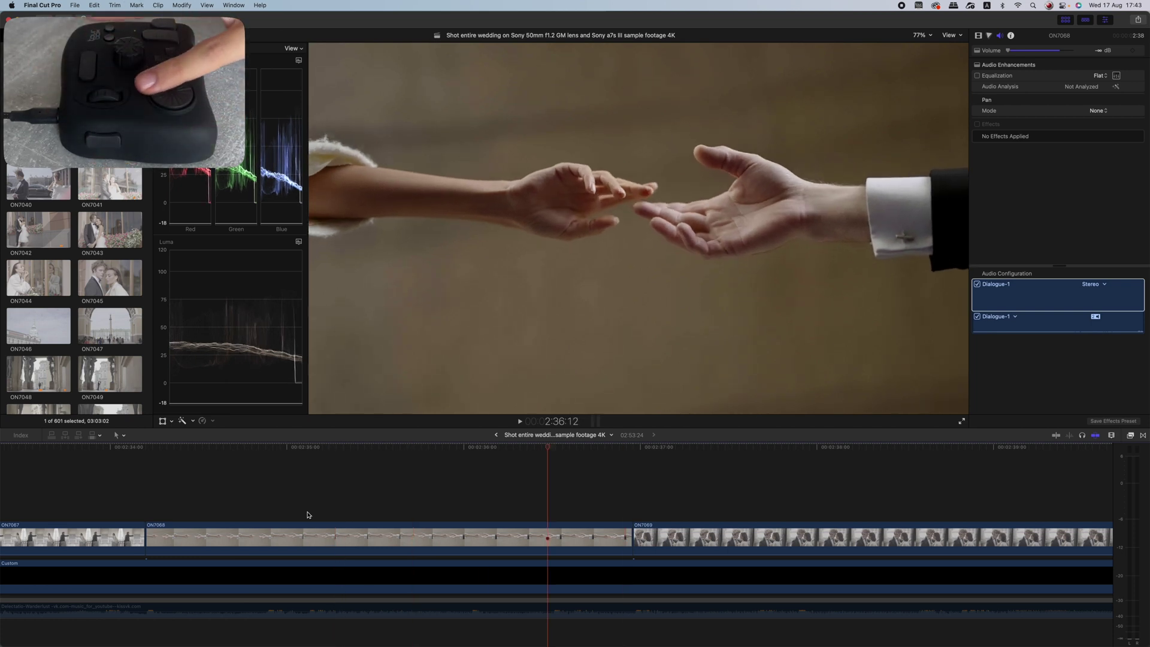
pyautogui.press('Left')
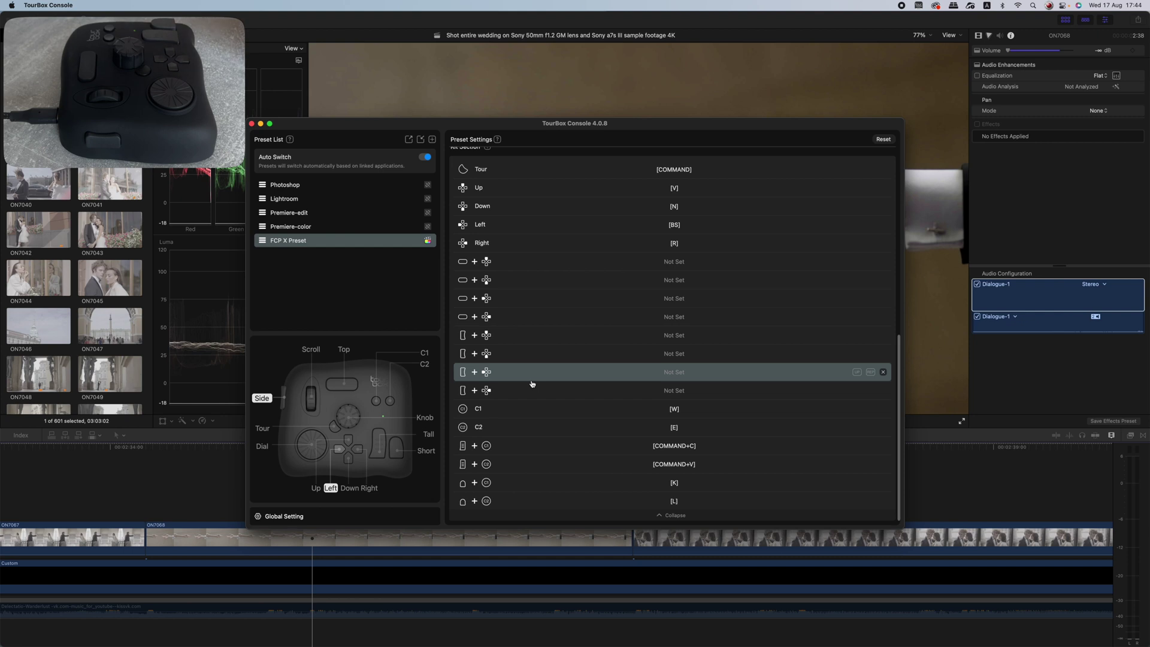
# - Scroll the FCP X Preset settings to the Kit Section assignments
pyautogui.scroll(2, 532, 383)
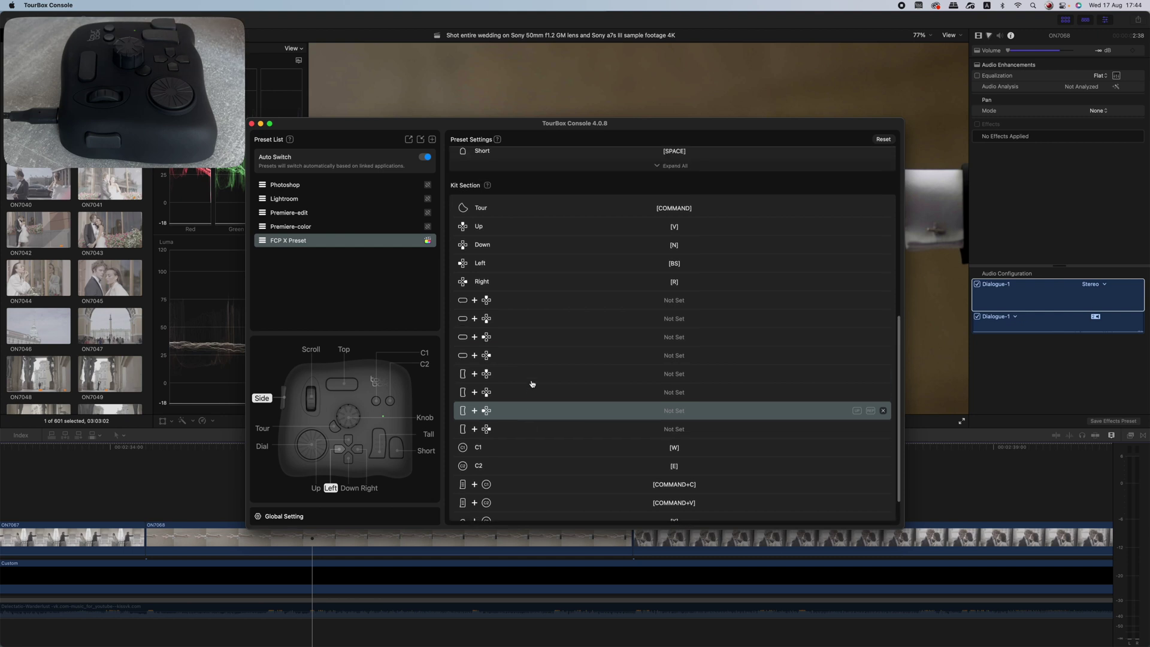